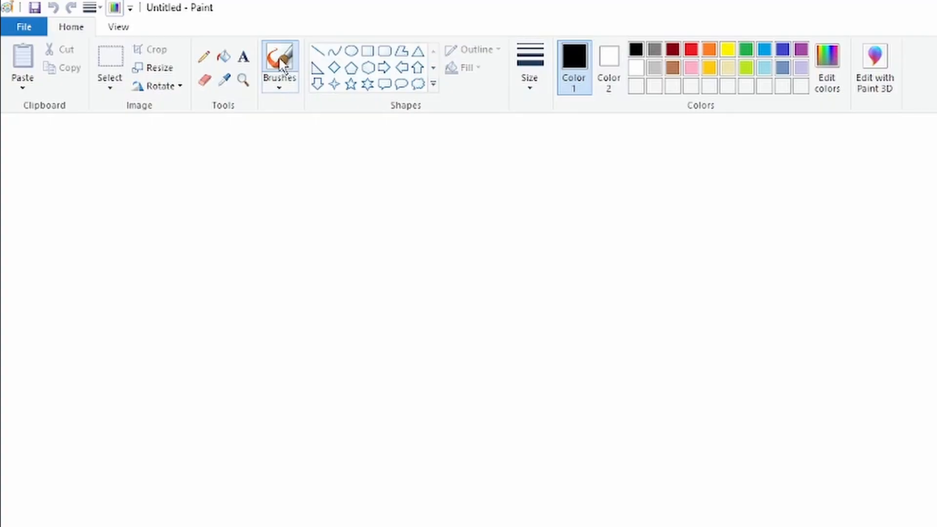
Step: Draw a rough black rectangle freehand with the brush on the blank canvas at 200% zoom
click(282, 62)
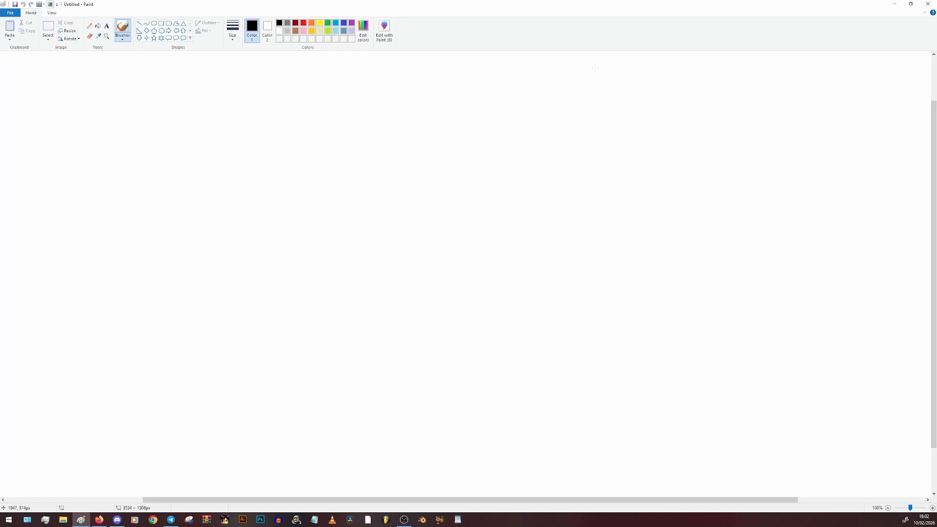
click(933, 508)
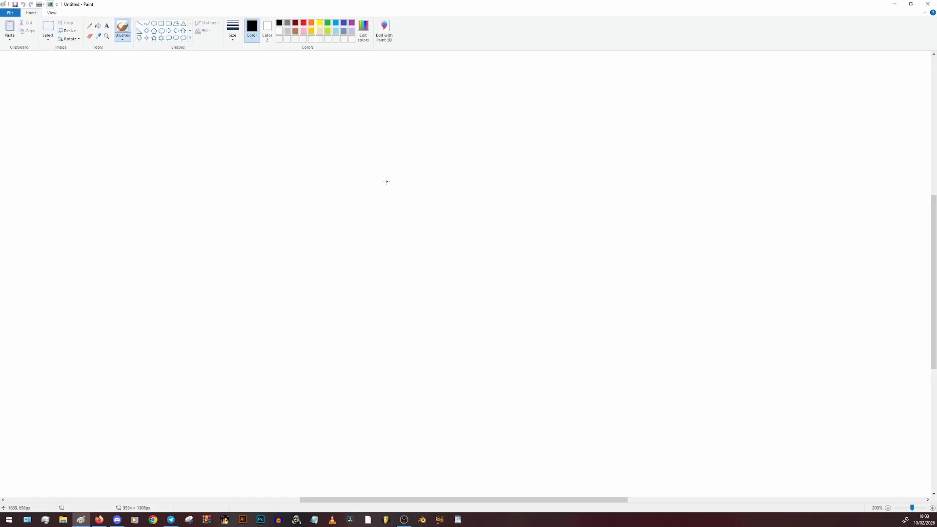
drag(386, 181, 458, 182)
mouse_move(463, 182)
mouse_down()
mouse_move(463, 243)
mouse_move(385, 244)
mouse_move(383, 191)
mouse_up()
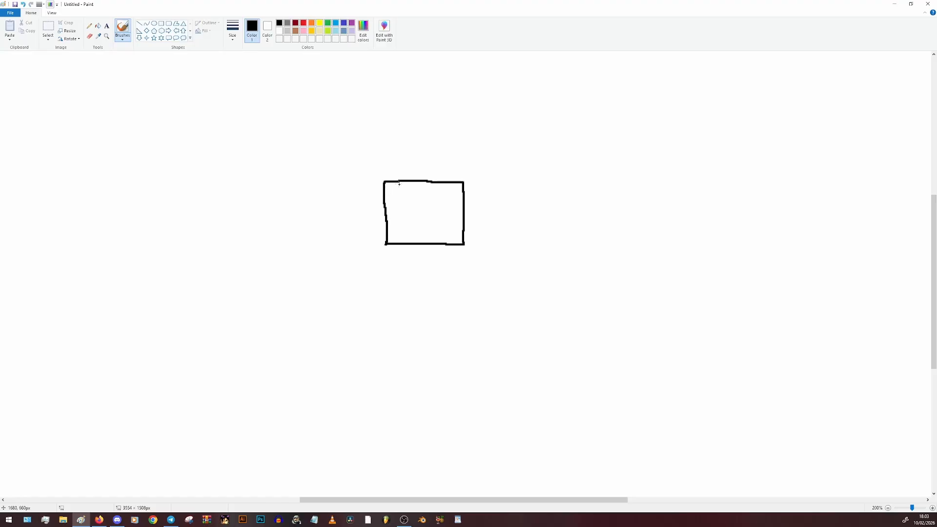
Step: Enclose the hand-drawn rectangle in a rectangular selection and delete it
scroll(804, 430, up, 2)
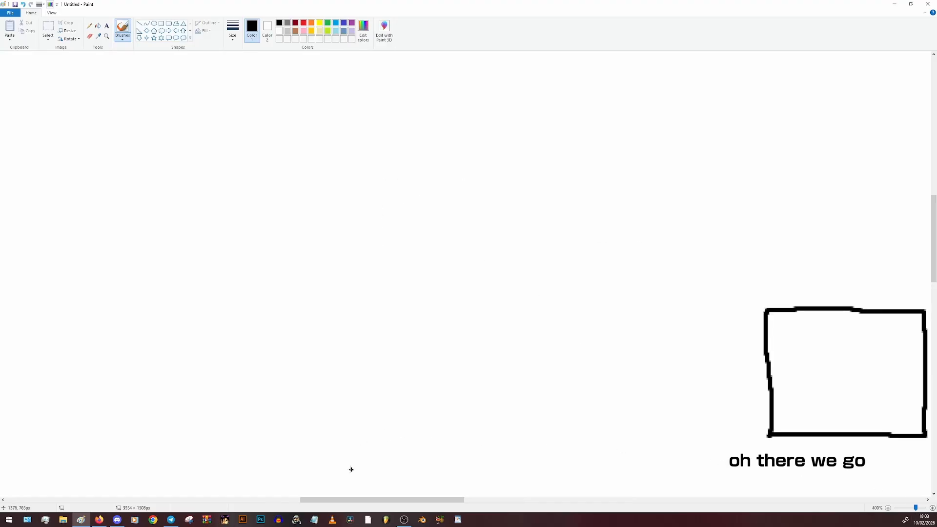
drag(358, 497, 445, 497)
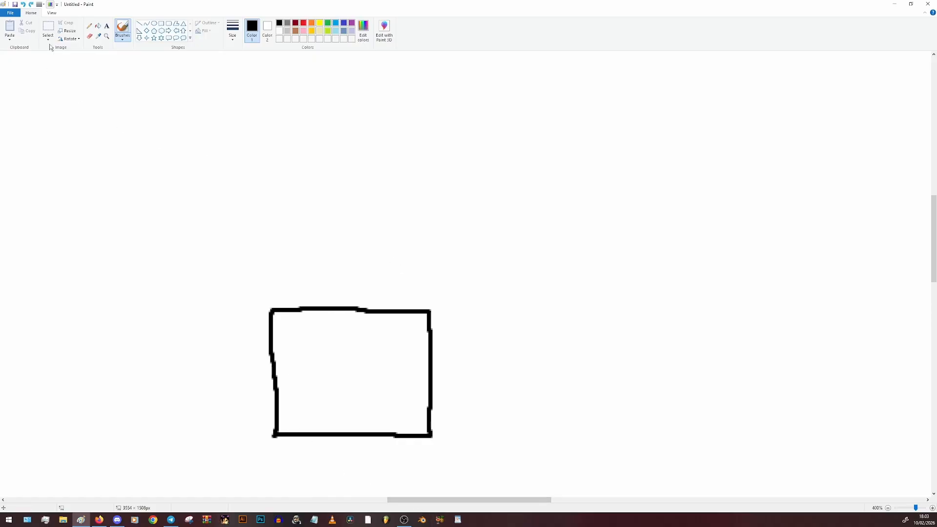
click(47, 28)
drag(179, 223, 464, 453)
key(Delete)
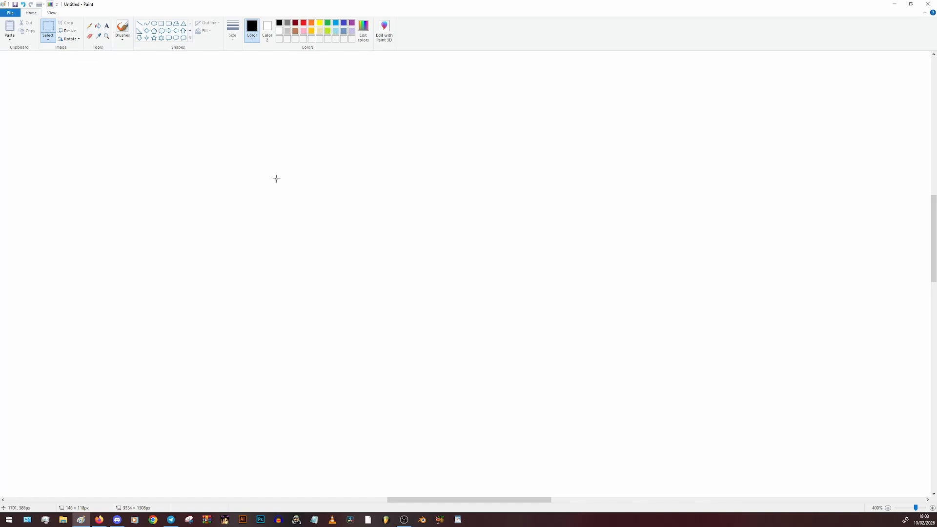
Step: Try filling a closed freeform brush outline with black, undoing both the fill and the outline
click(123, 29)
mouse_move(415, 182)
mouse_down()
mouse_move(366, 289)
mouse_move(407, 371)
mouse_move(455, 353)
mouse_move(435, 288)
mouse_move(532, 245)
mouse_move(499, 219)
mouse_move(482, 165)
mouse_move(419, 181)
mouse_up()
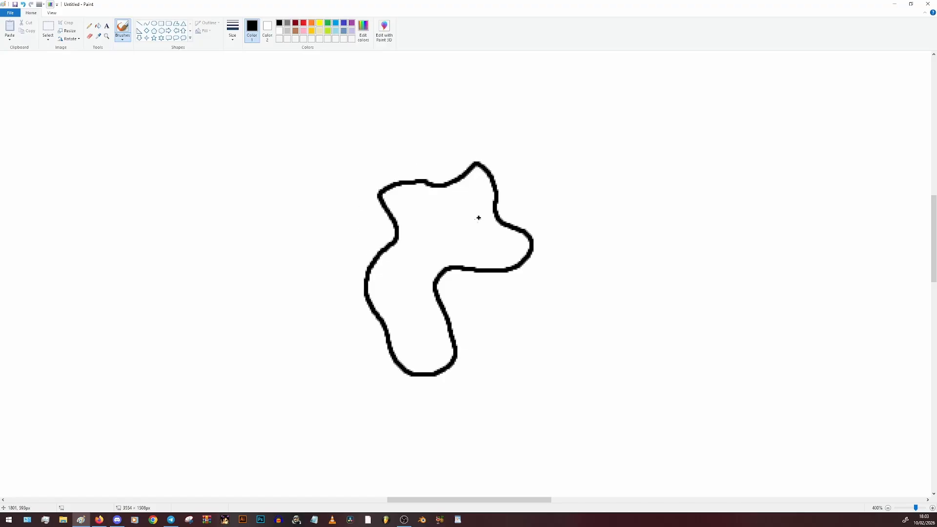
click(98, 25)
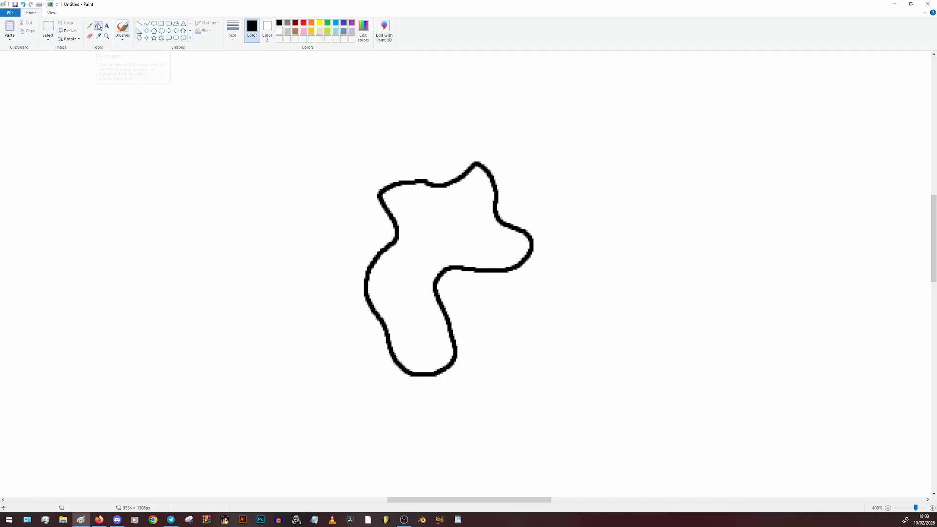
click(423, 222)
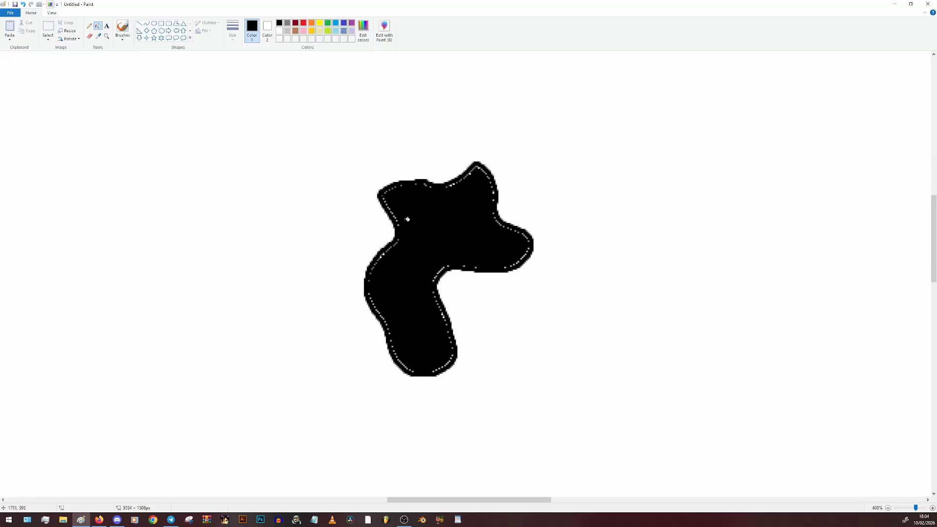
key(ctrl+z)
key(ctrl+z)
Step: Outline a closed bird-like shape with the Pencil tool and fill its interior with black
click(90, 26)
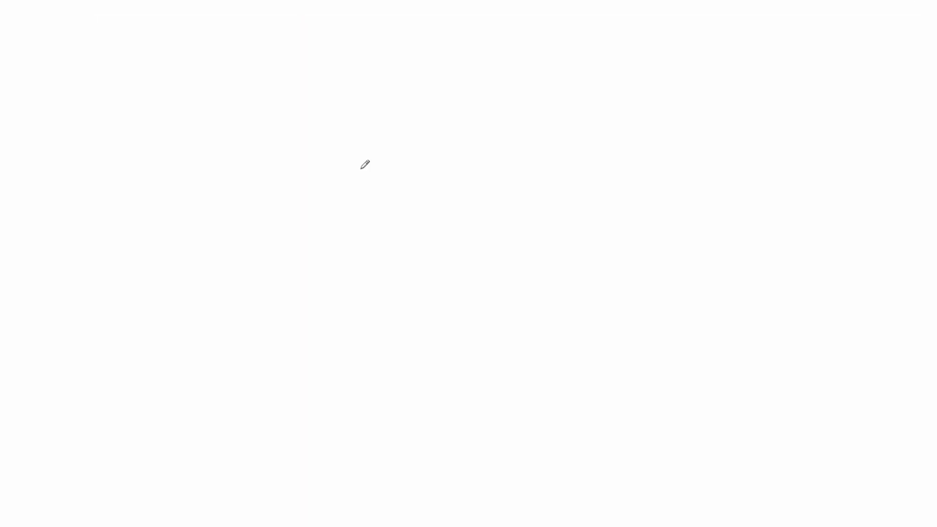
mouse_move(355, 187)
mouse_down()
mouse_move(468, 182)
mouse_move(546, 303)
mouse_move(448, 349)
mouse_move(336, 200)
mouse_move(356, 187)
mouse_up()
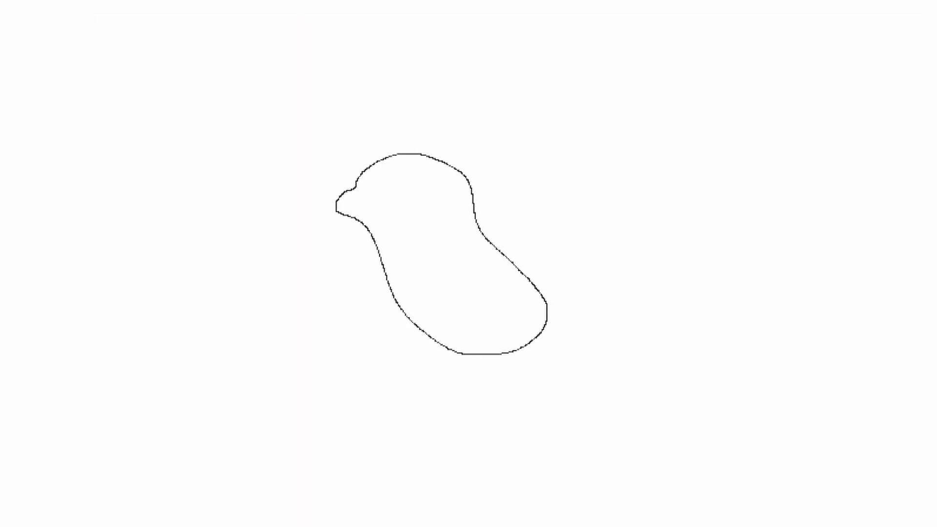
click(440, 207)
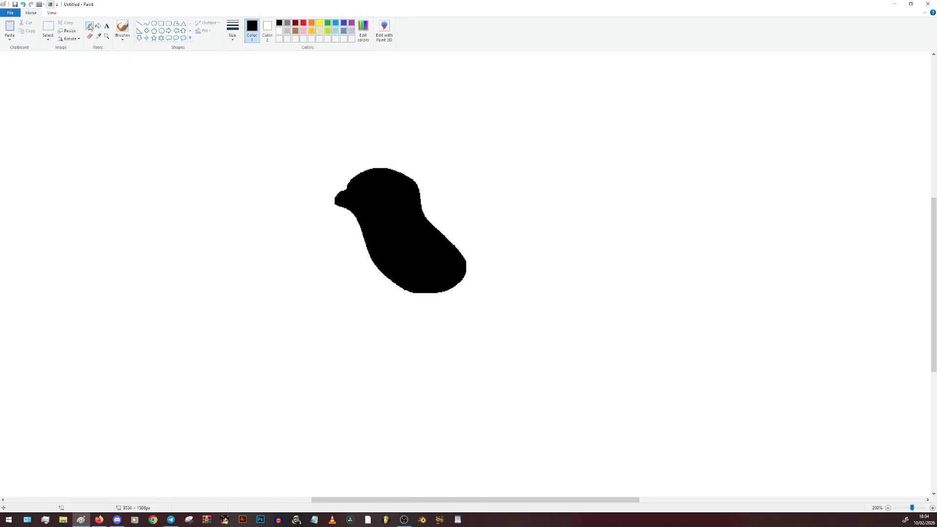
Step: Choose a different pencil line thickness and set Color 2 to red
click(933, 508)
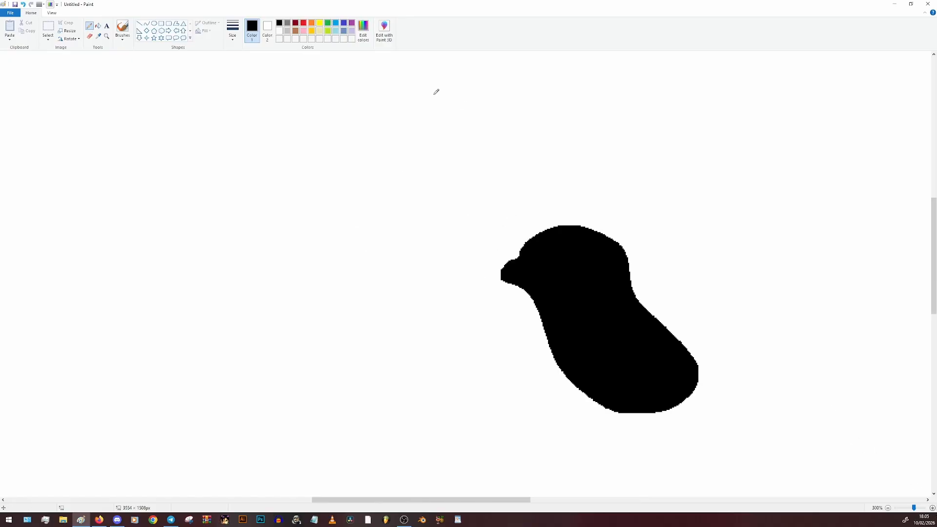
click(232, 40)
click(246, 67)
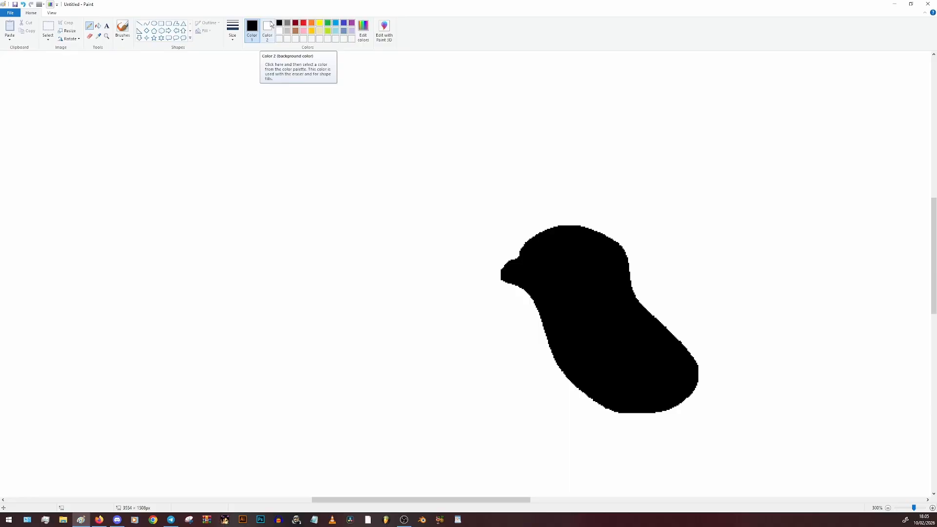
click(267, 26)
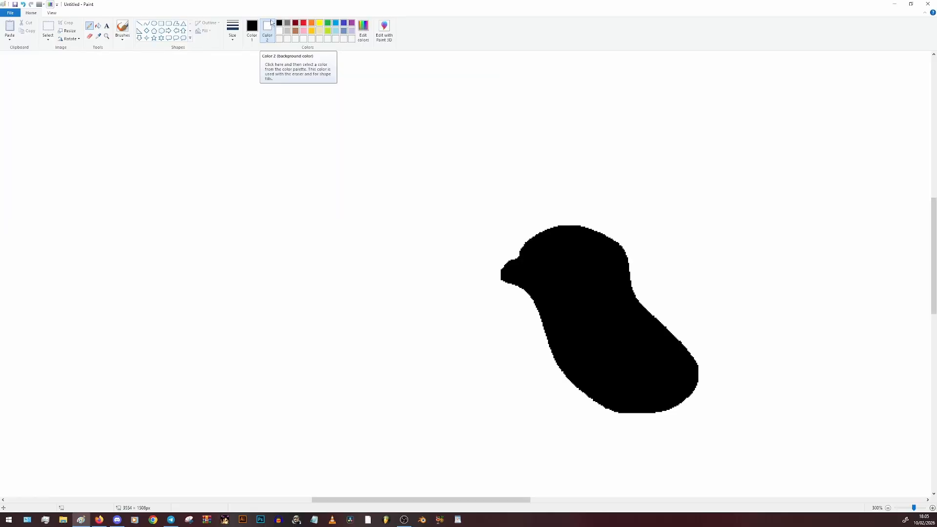
click(305, 23)
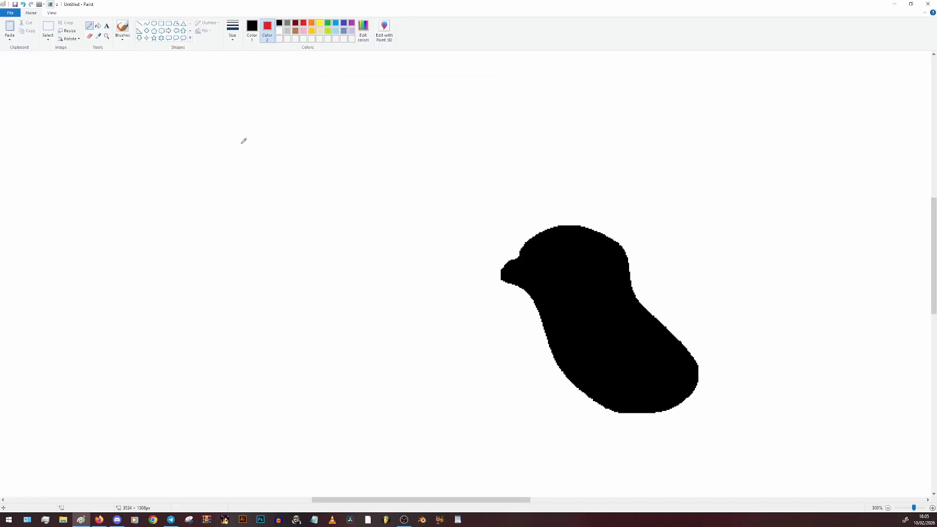
Step: Select a square area of blank canvas beside the black shape and move it slightly
click(48, 30)
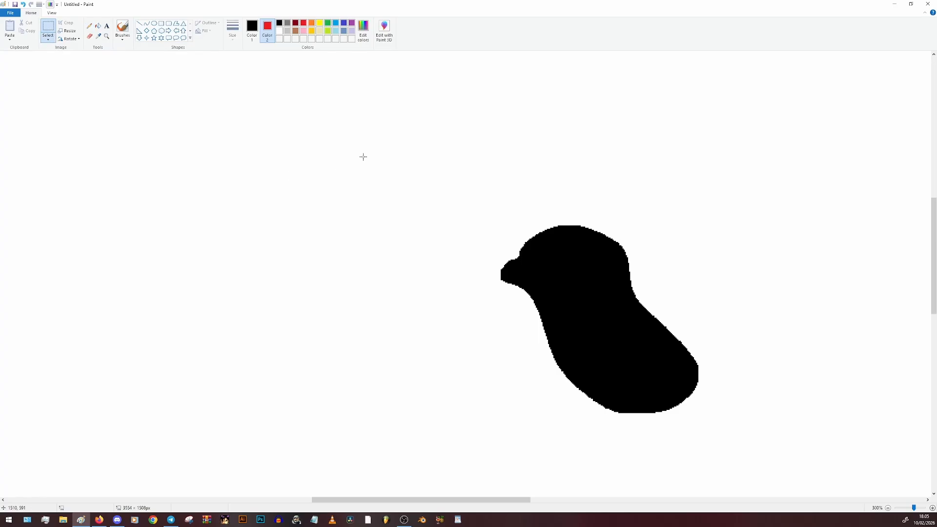
drag(292, 98, 379, 183)
mouse_move(348, 141)
mouse_down()
mouse_move(297, 178)
mouse_move(346, 140)
mouse_up()
Step: Set Color 2 to white and draw a short, thick diagonal pencil stroke in black beside the filled shape, redoing the first attempt
click(281, 32)
click(89, 26)
click(232, 29)
click(249, 65)
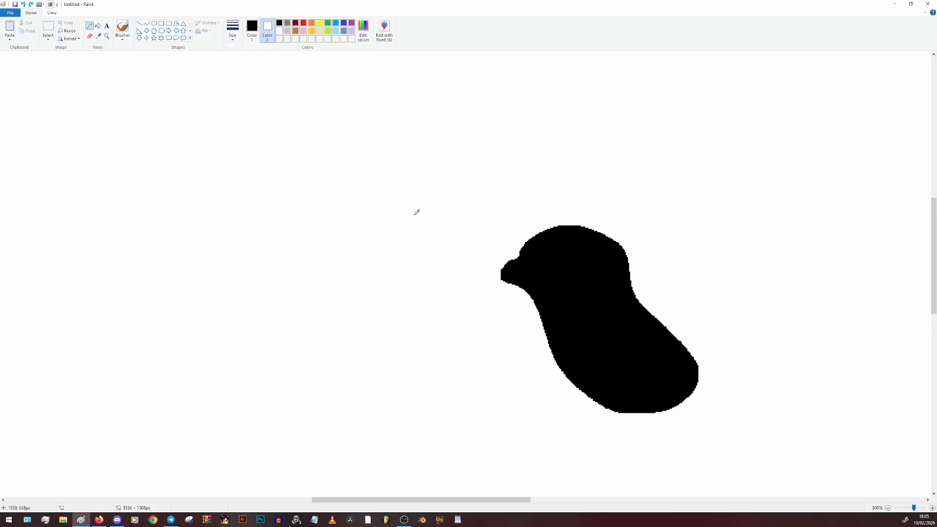
drag(482, 206, 420, 295)
key(ctrl+z)
drag(464, 181, 426, 228)
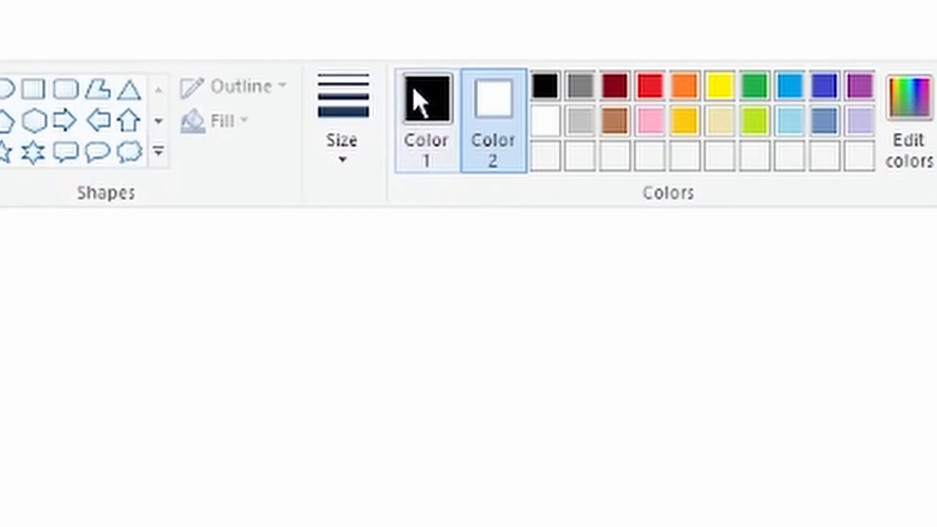
Step: Draw a curved black pencil stroke beside the filled shape and a curved white Color 2 stroke inside it
click(421, 99)
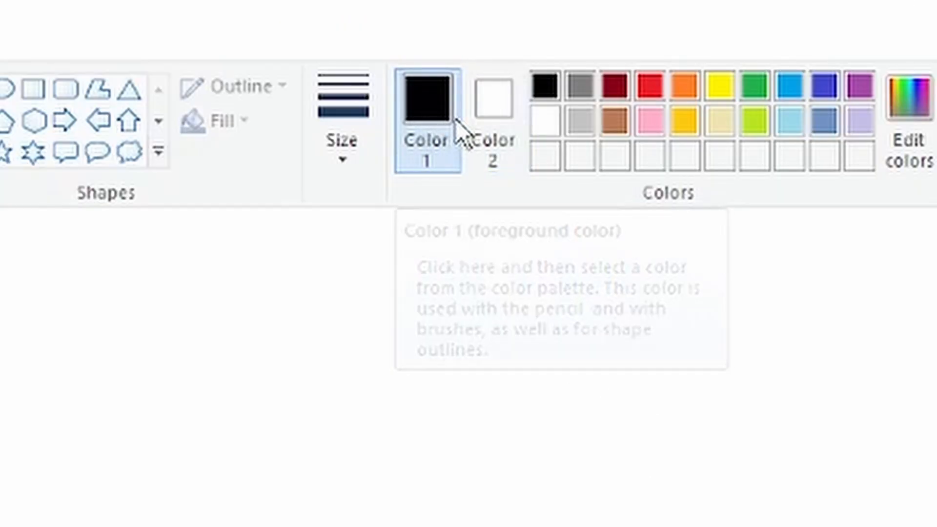
click(503, 105)
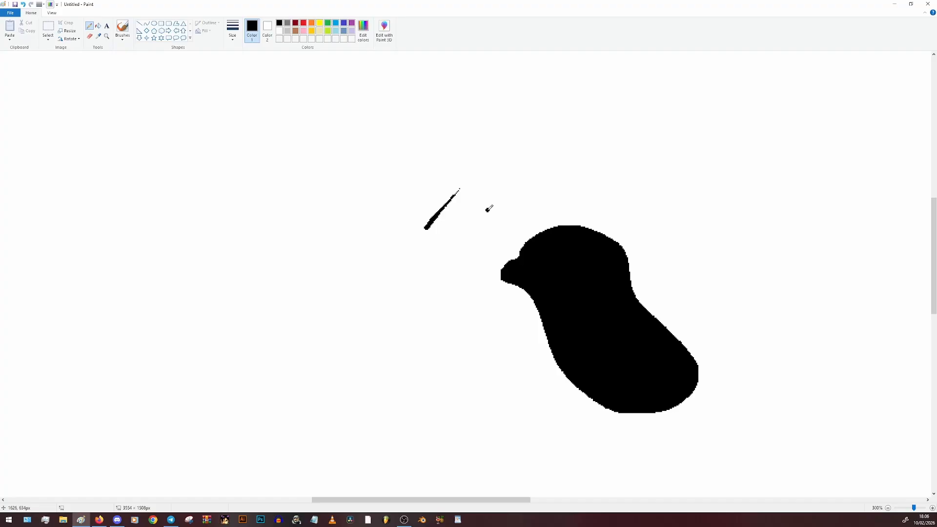
drag(489, 209, 475, 277)
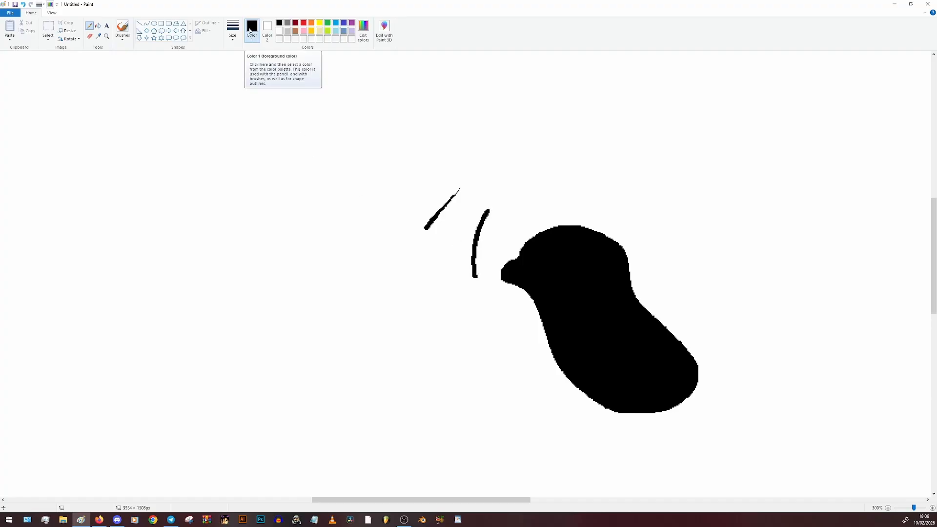
mouse_move(565, 243)
mouse_down()
mouse_move(580, 264)
mouse_move(585, 307)
mouse_up()
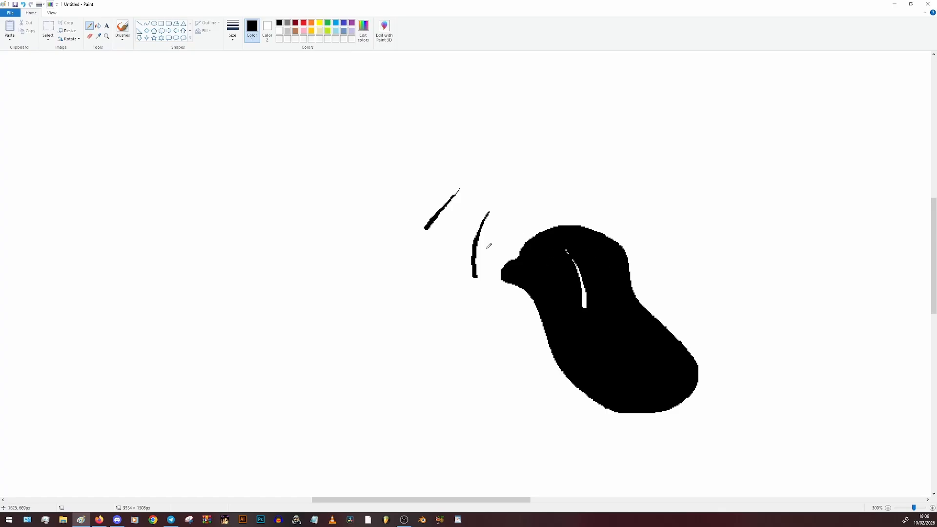
Step: With the thinnest line size and Color 2 set to red, scribble a wide black pencil zigzag across the cleared canvas
click(235, 36)
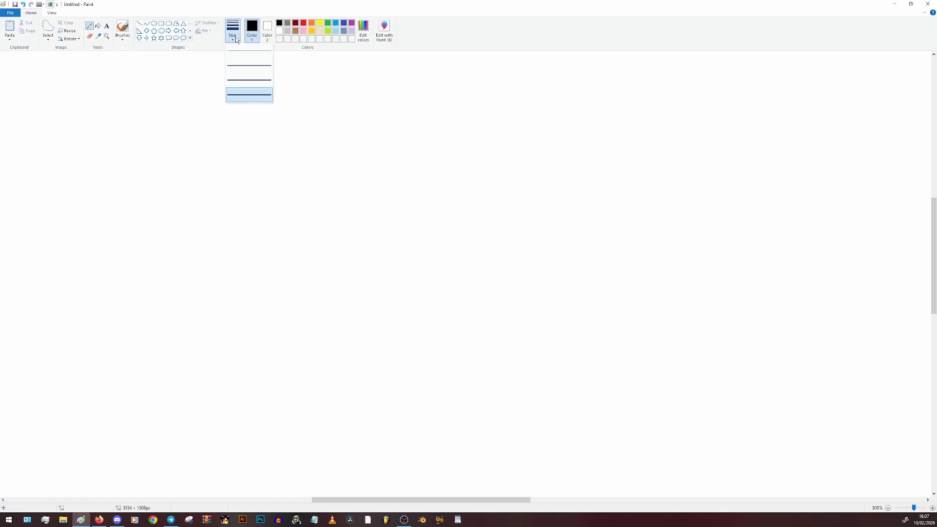
click(242, 48)
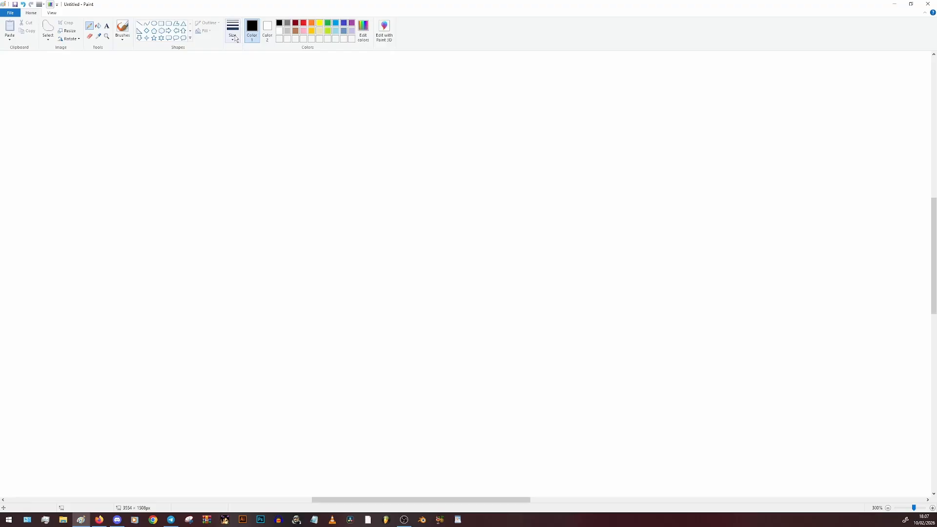
click(89, 36)
click(267, 30)
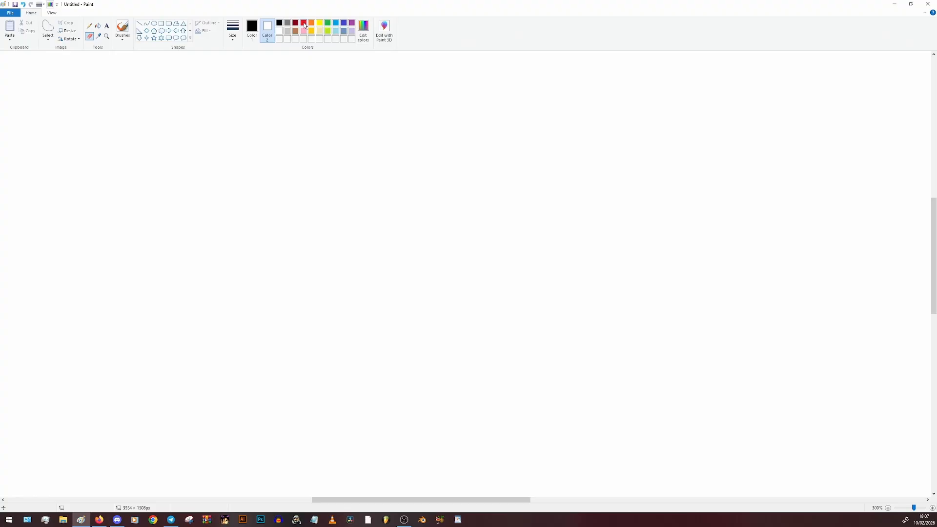
click(303, 22)
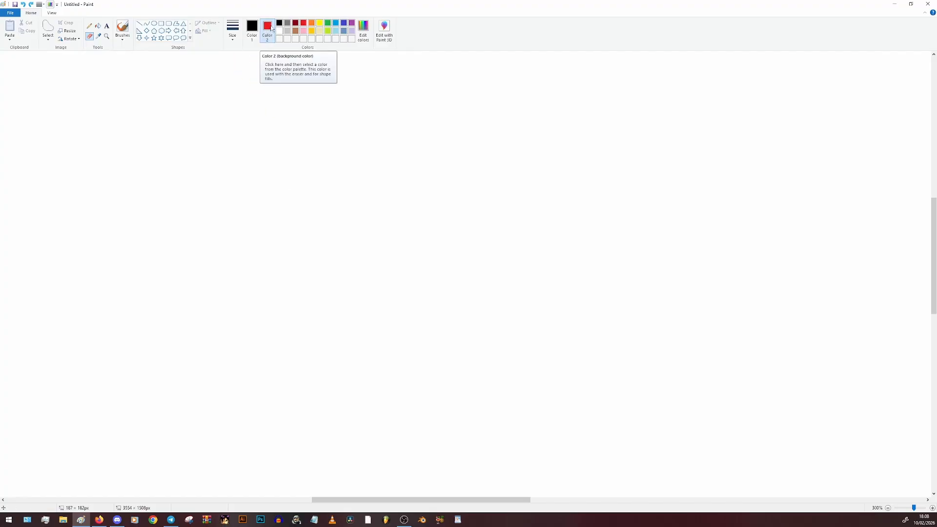
click(89, 26)
mouse_move(279, 190)
mouse_down()
mouse_move(362, 142)
mouse_move(293, 184)
mouse_move(378, 151)
mouse_move(316, 192)
mouse_move(426, 150)
mouse_move(560, 169)
mouse_up()
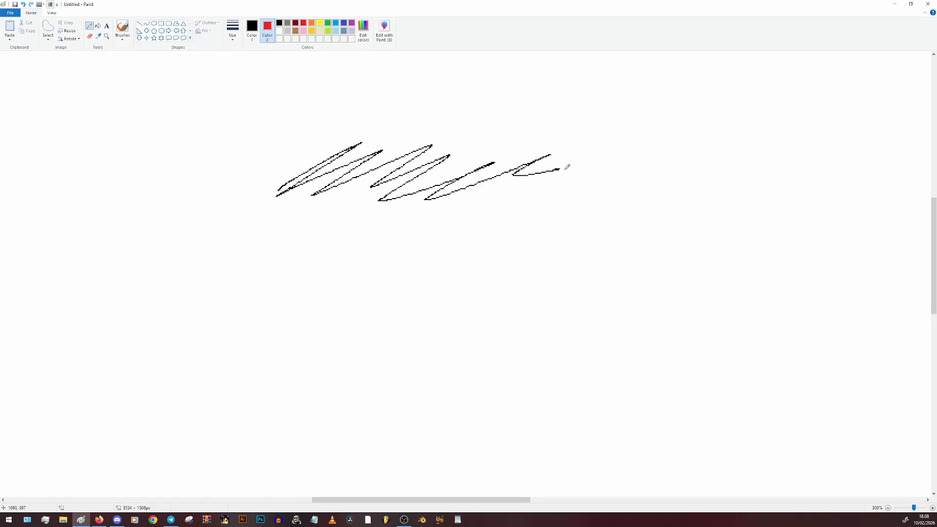
Step: Erase a broad diagonal band across the zigzag with repeated Eraser strokes that leave the red Color 2
click(89, 36)
click(224, 179)
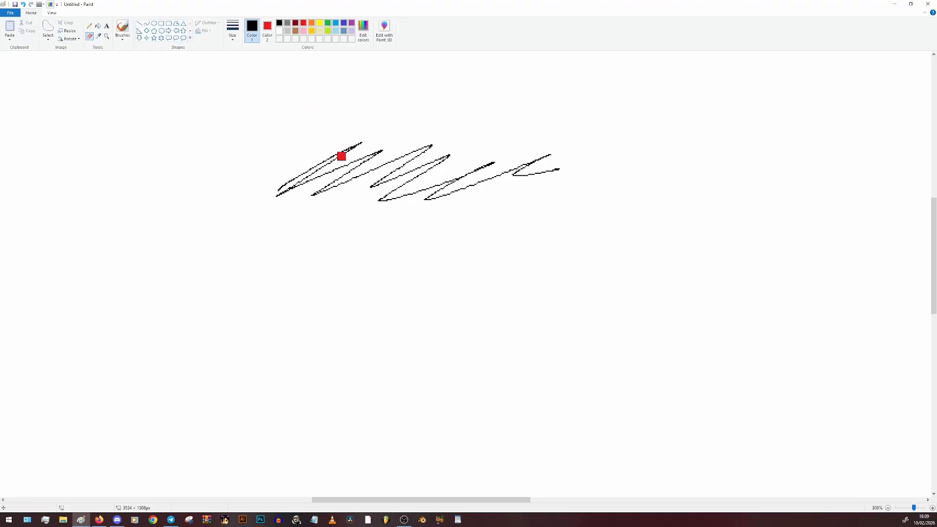
click(267, 29)
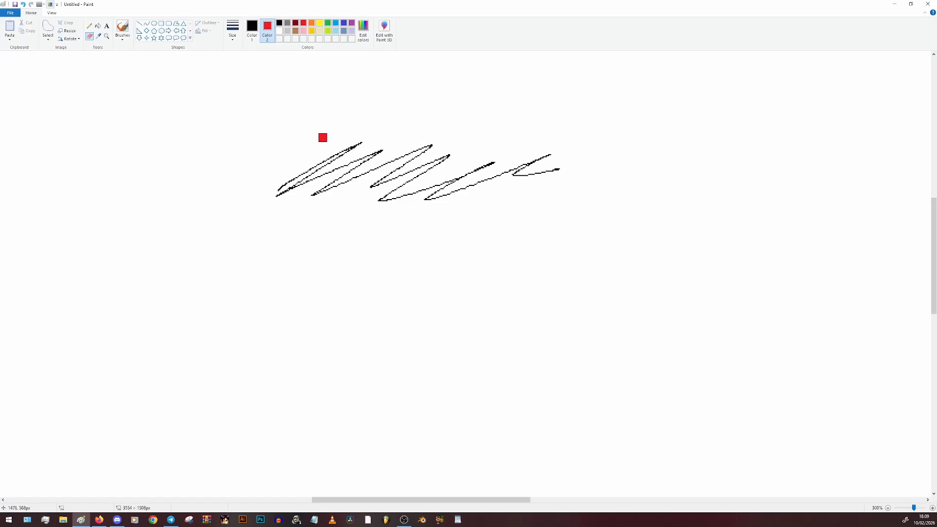
drag(322, 137, 420, 200)
mouse_move(339, 134)
mouse_down()
mouse_move(421, 190)
mouse_move(353, 135)
mouse_move(423, 185)
mouse_up()
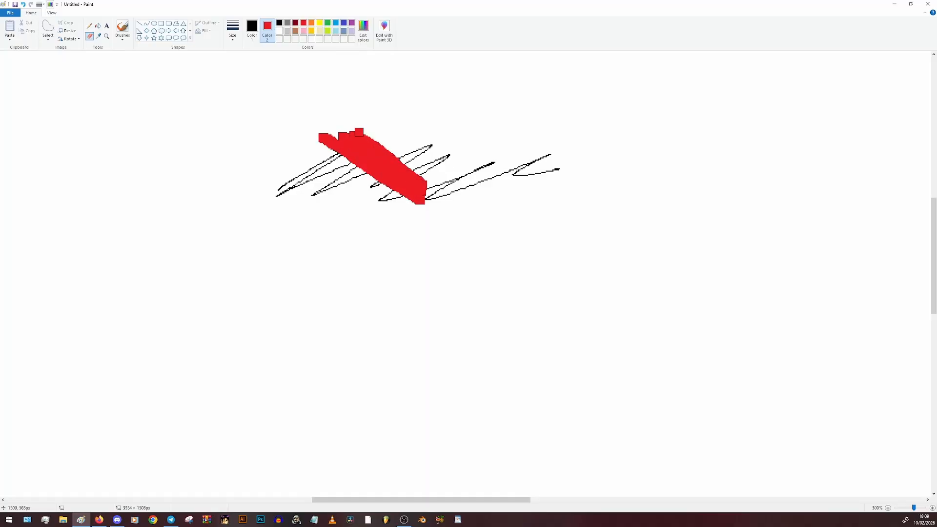
drag(360, 132, 431, 178)
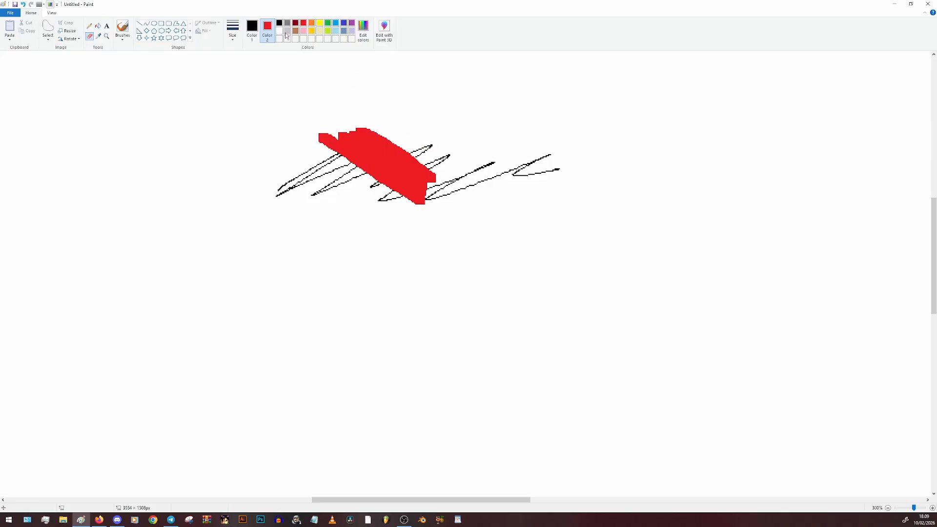
Step: Draw several short red diagonal strokes above the zigzag with the Pencil tool, using Color 2
click(90, 26)
drag(431, 130, 466, 148)
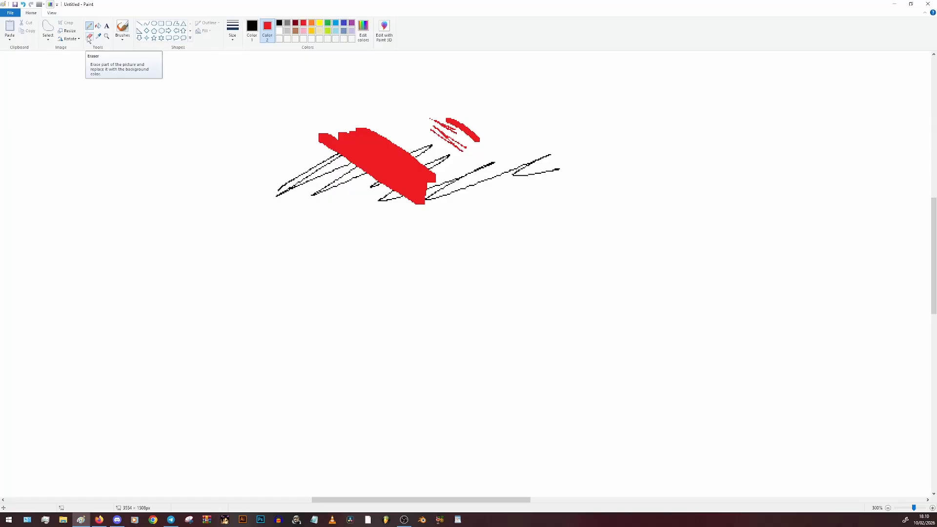
Step: Use the Eraser to recolor only the black pixels red along part of the zigzag beyond the red band
click(89, 37)
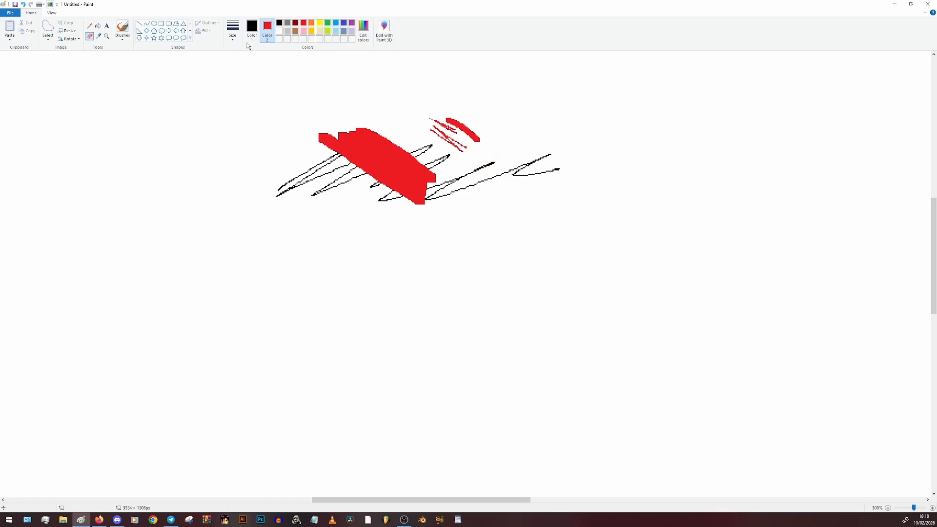
drag(495, 163, 461, 183)
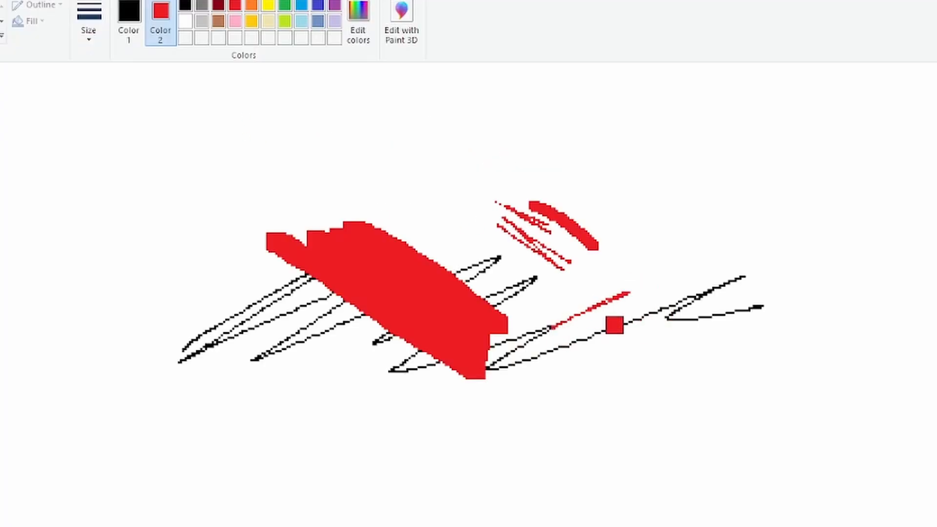
Step: Recolor the remaining black zigzag end red, and with Color 1 white recolor only the white background red around the zigzag's left end
mouse_move(550, 350)
mouse_down()
mouse_move(757, 264)
mouse_move(678, 323)
mouse_move(774, 308)
mouse_up()
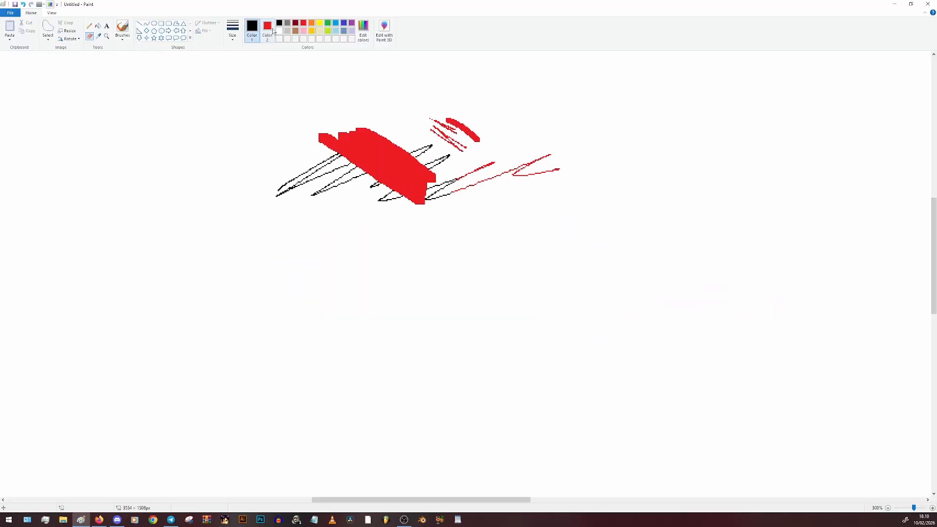
click(279, 31)
click(267, 27)
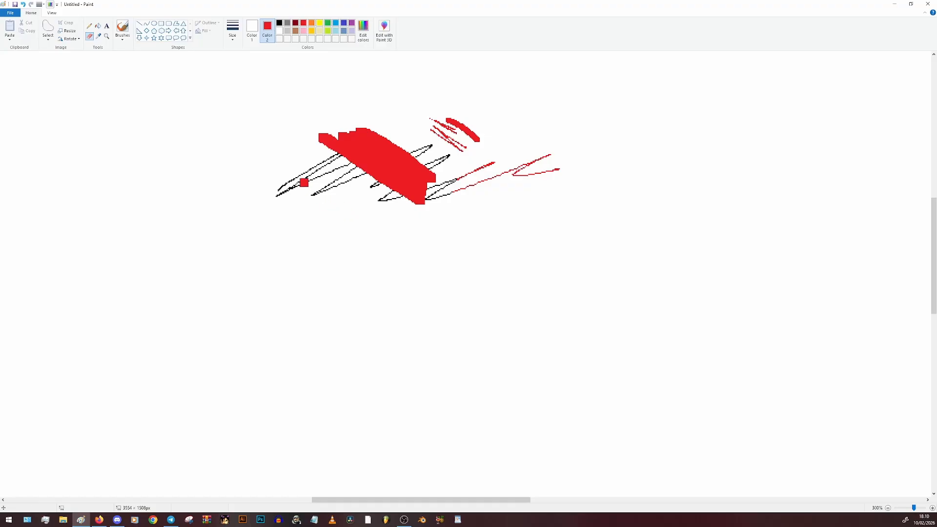
mouse_move(303, 161)
mouse_down()
mouse_move(352, 190)
mouse_move(289, 164)
mouse_move(338, 190)
mouse_move(278, 169)
mouse_move(329, 199)
mouse_move(278, 188)
mouse_up()
Step: On blank canvas beside the scribble, sketch a cartoon face in black Pencil: jawline, both eyes, fringe and side strands
click(89, 26)
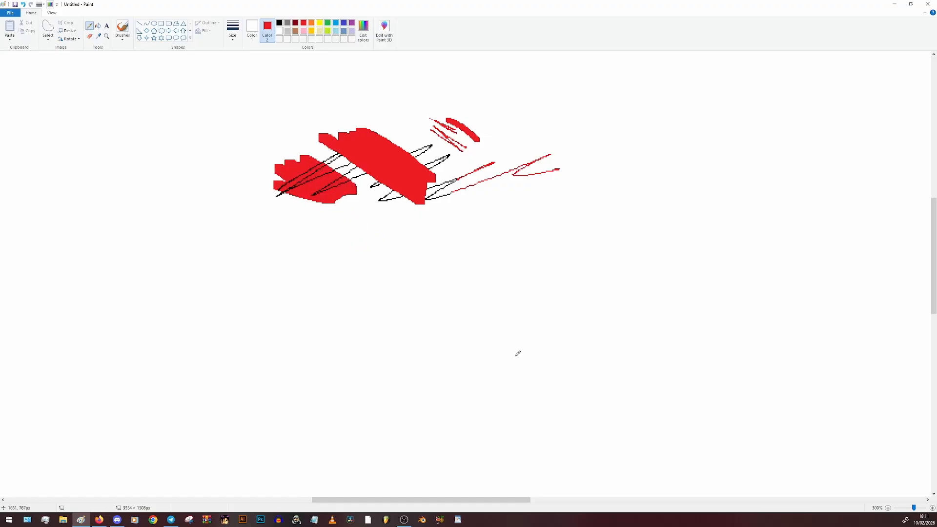
drag(424, 207, 466, 302)
drag(474, 307, 559, 293)
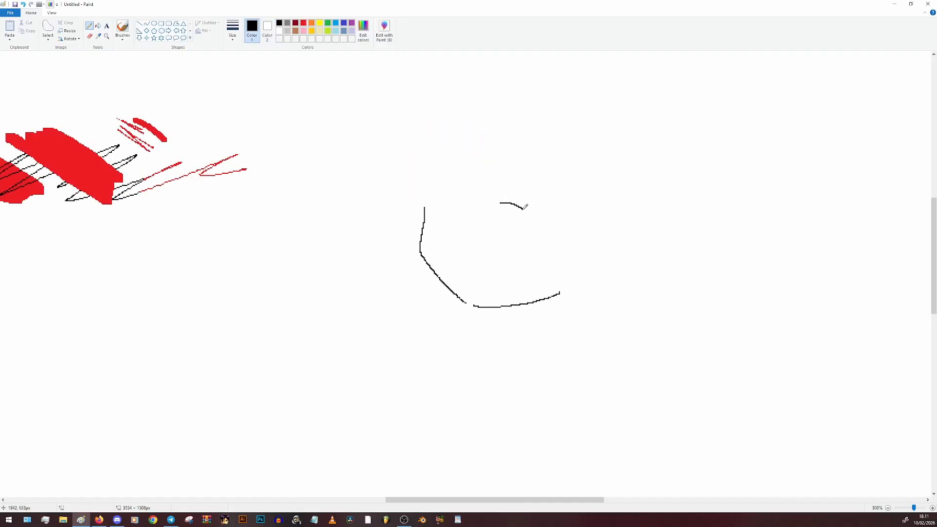
drag(500, 202, 525, 269)
mouse_move(422, 175)
mouse_down()
mouse_move(449, 180)
mouse_move(452, 227)
mouse_up()
drag(533, 156, 570, 212)
drag(485, 82, 486, 206)
drag(527, 121, 488, 213)
drag(535, 167, 569, 247)
drag(588, 258, 555, 317)
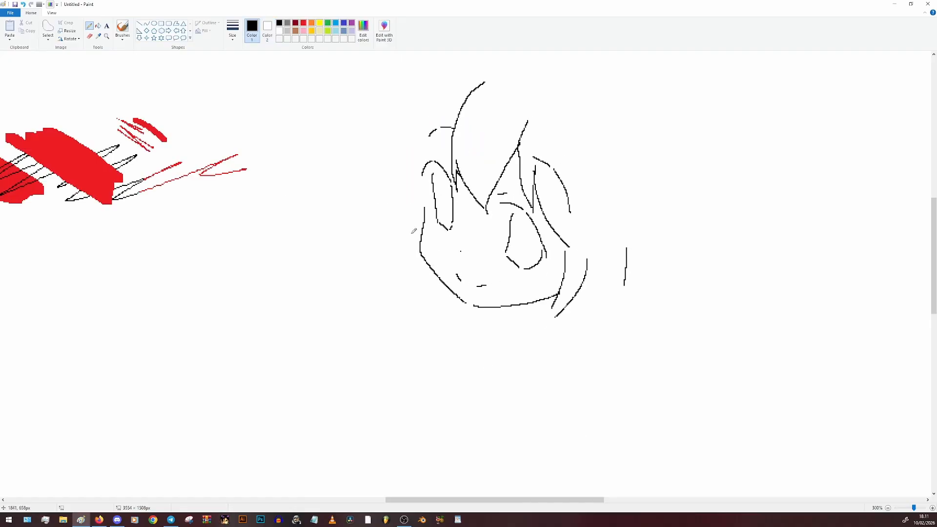
Step: Draw the hair around the face in black Pencil: outer strands, rounded crown, long side outline and pointed ends
drag(456, 73, 400, 175)
mouse_move(439, 100)
mouse_down()
mouse_move(423, 174)
mouse_move(376, 270)
mouse_up()
scroll(439, 195, up, 3)
mouse_move(542, 151)
mouse_down()
mouse_move(636, 221)
mouse_move(644, 307)
mouse_up()
drag(644, 315, 642, 405)
mouse_move(617, 373)
mouse_down()
mouse_move(599, 413)
mouse_move(572, 416)
mouse_up()
drag(408, 235, 375, 286)
drag(563, 257, 575, 362)
drag(599, 295, 585, 396)
Step: Thicken the lash lines and lower edges of both eyes, and add short lines in the fringe
drag(428, 320, 451, 345)
drag(501, 310, 548, 360)
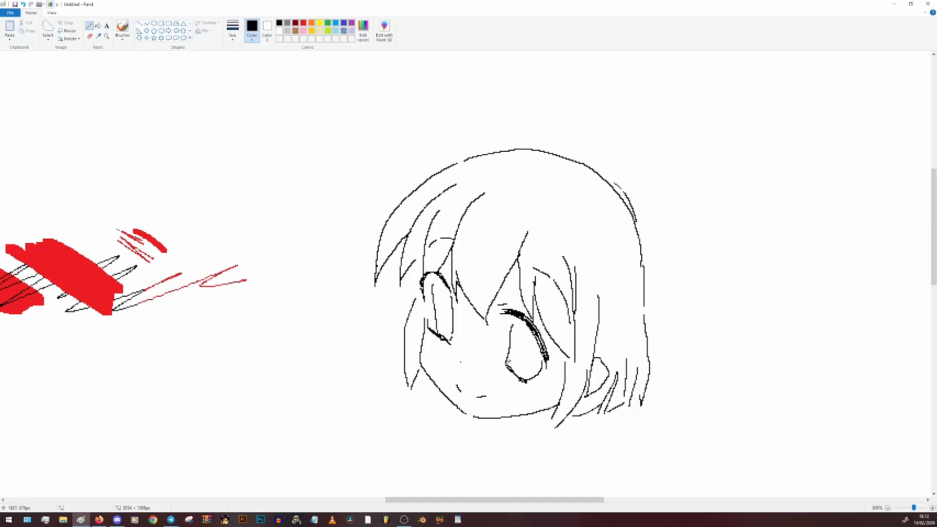
drag(429, 327, 450, 341)
drag(523, 262, 539, 270)
drag(441, 238, 462, 238)
scroll(419, 298, down, 3)
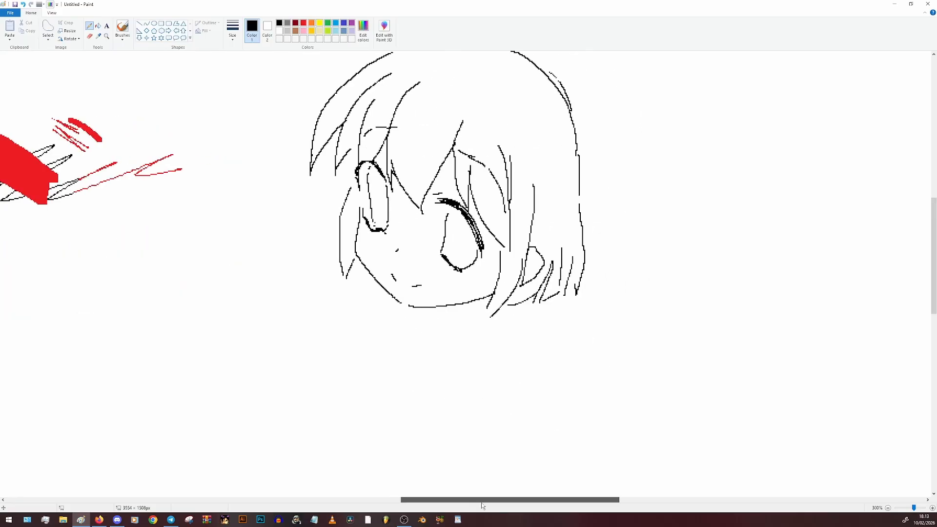
scroll(529, 325, up, 3)
scroll(469, 274, down, 1)
scroll(469, 273, right, 2)
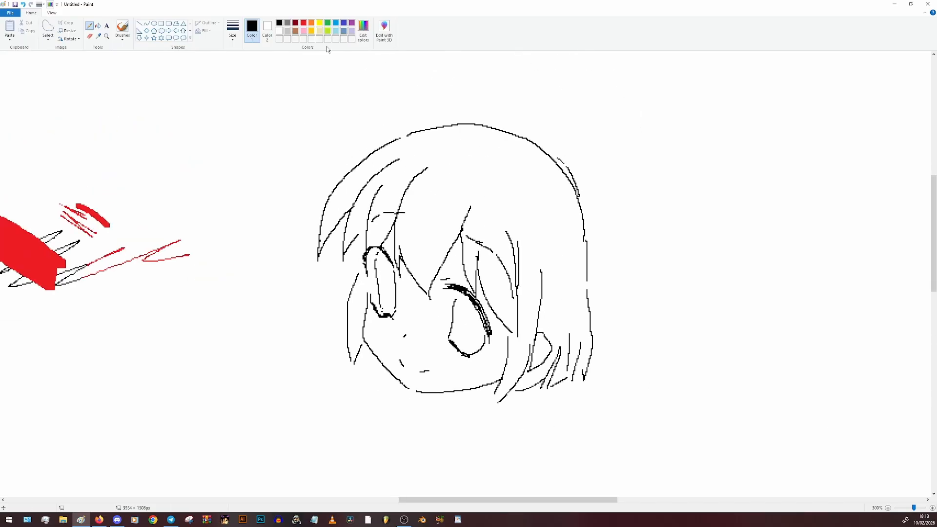
Step: Starting from the light yellow swatch, mix a custom pale cream skin tone for Color 1
click(320, 32)
click(362, 30)
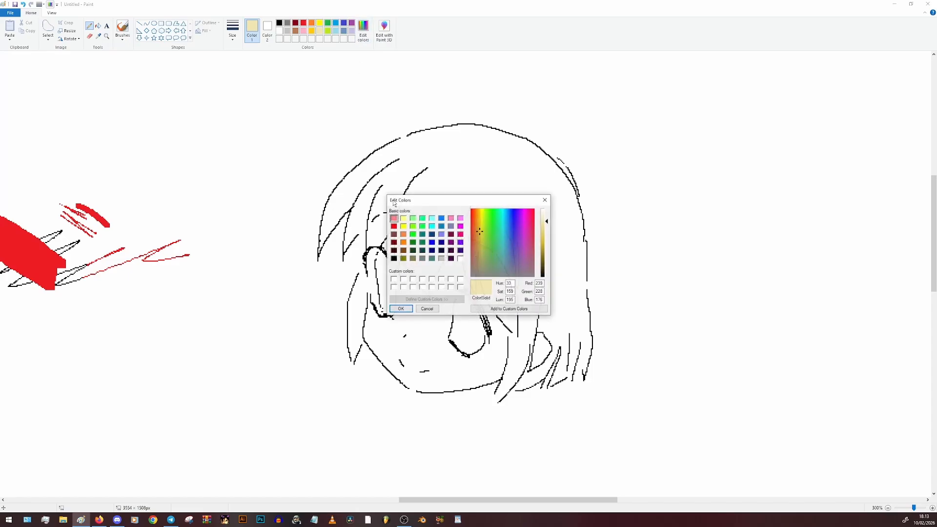
drag(481, 212, 479, 209)
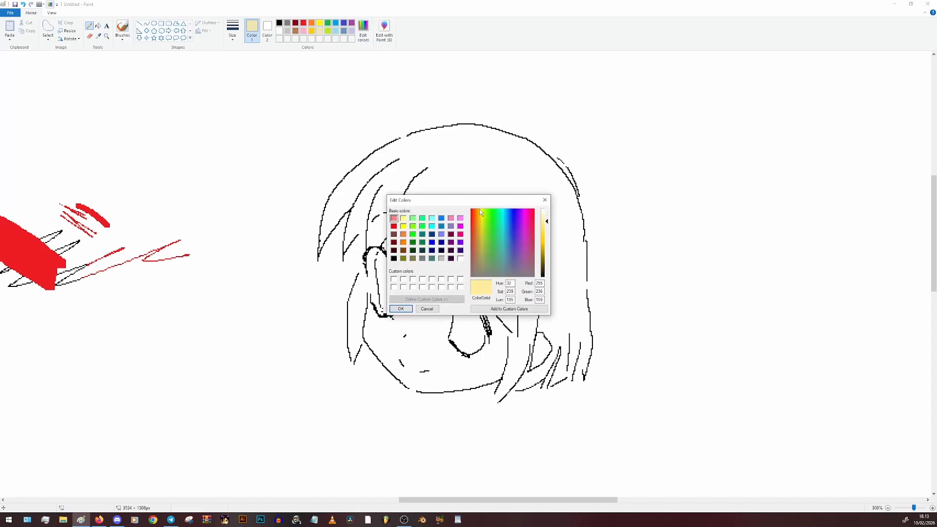
click(546, 216)
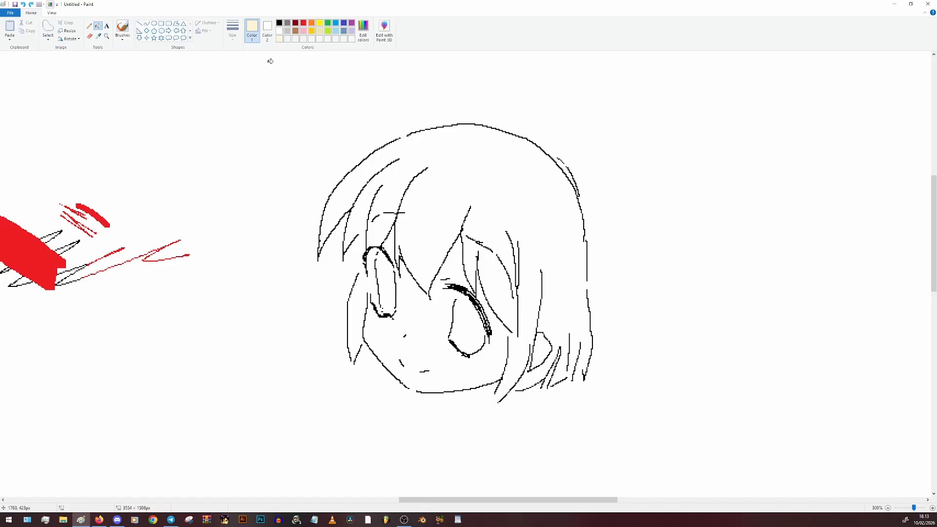
Step: With Color 1 white and Color 2 cream, use a small Eraser to close the face outline's gaps and ring the larger eye
click(268, 29)
click(280, 39)
click(254, 26)
click(90, 37)
click(237, 40)
click(240, 58)
drag(370, 283, 406, 384)
drag(500, 370, 505, 350)
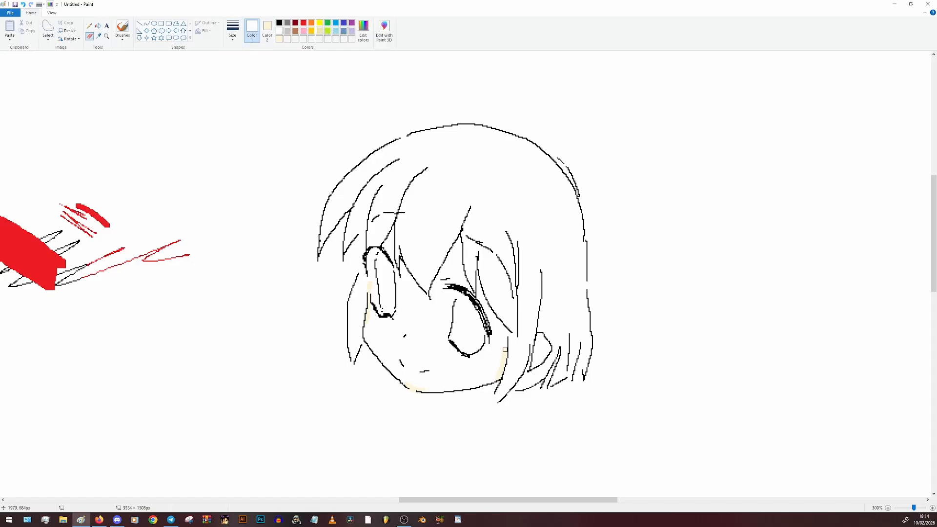
drag(489, 313, 494, 340)
mouse_move(444, 290)
mouse_down()
mouse_move(442, 337)
mouse_move(460, 359)
mouse_up()
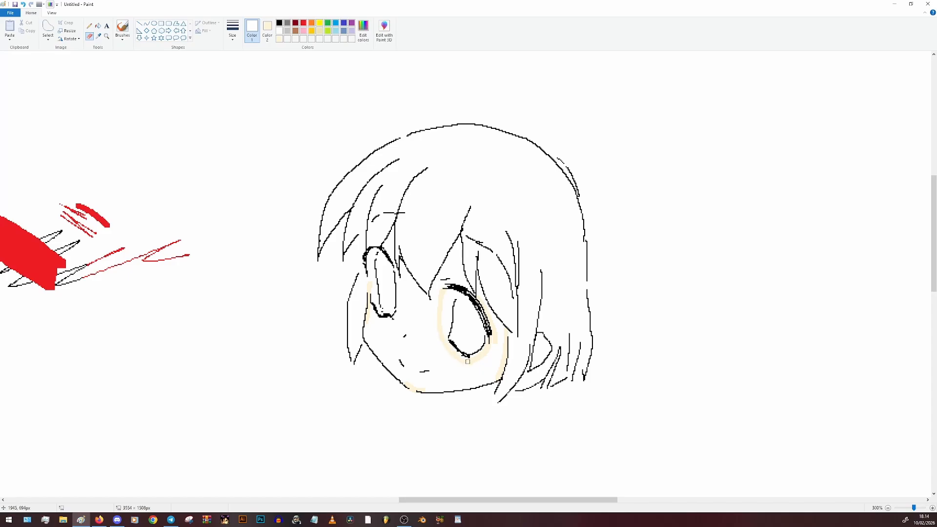
Step: Fill the face skin with the cream of Color 2, keeping the eye whites white
click(98, 26)
right_click(424, 332)
click(23, 6)
Step: Mix custom salmon pink and light blue shades, and fill the hair pink and the irises blue
click(267, 30)
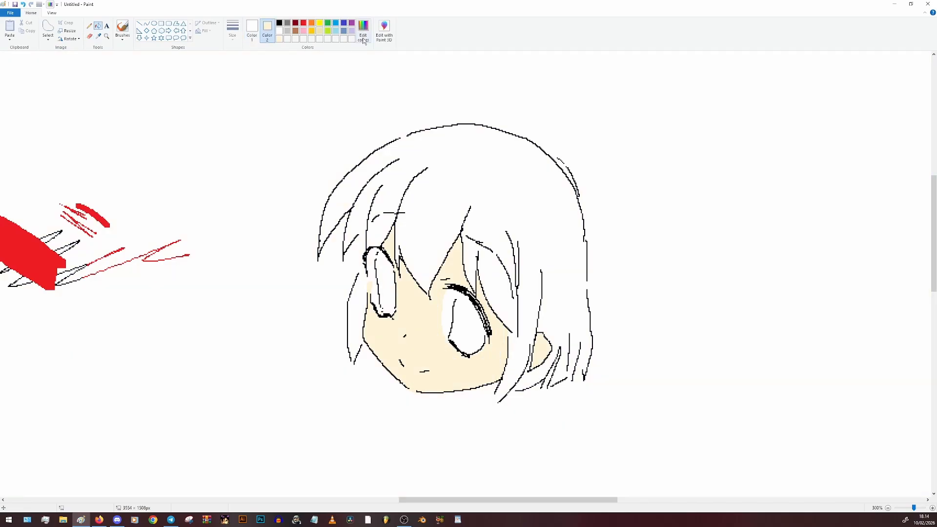
click(363, 31)
drag(473, 212, 473, 216)
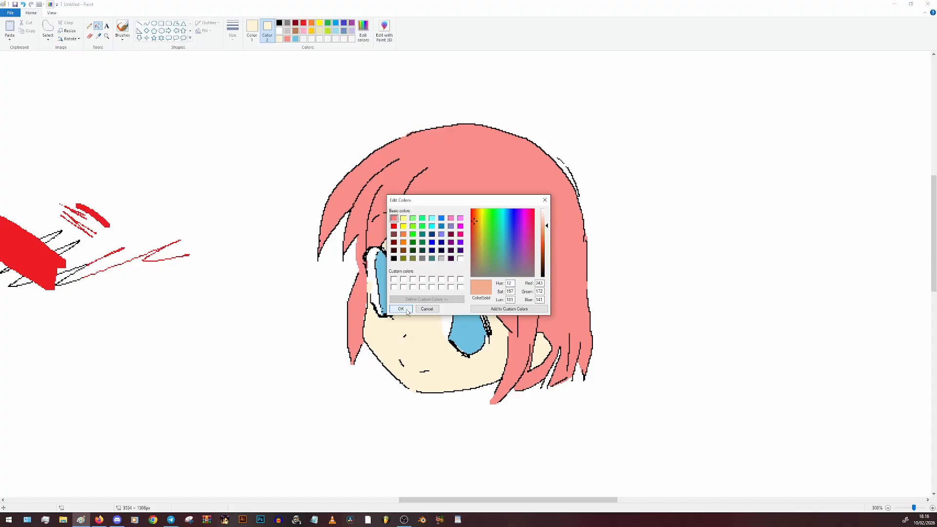
Step: Set Color 2 to peach (red 243, green 172, blue 141) and shade the cream skin along the jaw with the Eraser
click(401, 309)
click(90, 36)
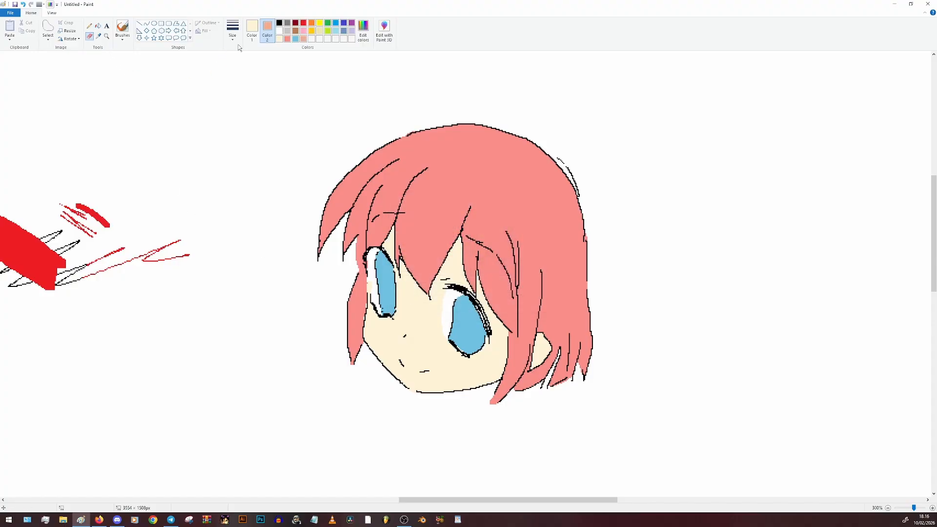
click(233, 31)
click(241, 94)
key(ctrl+z)
click(232, 30)
mouse_move(426, 396)
mouse_down()
mouse_move(441, 394)
mouse_move(507, 337)
mouse_up()
Step: Using smaller Eraser sizes, add peach shadows under the fringe, at the nose and inside the ear
click(241, 53)
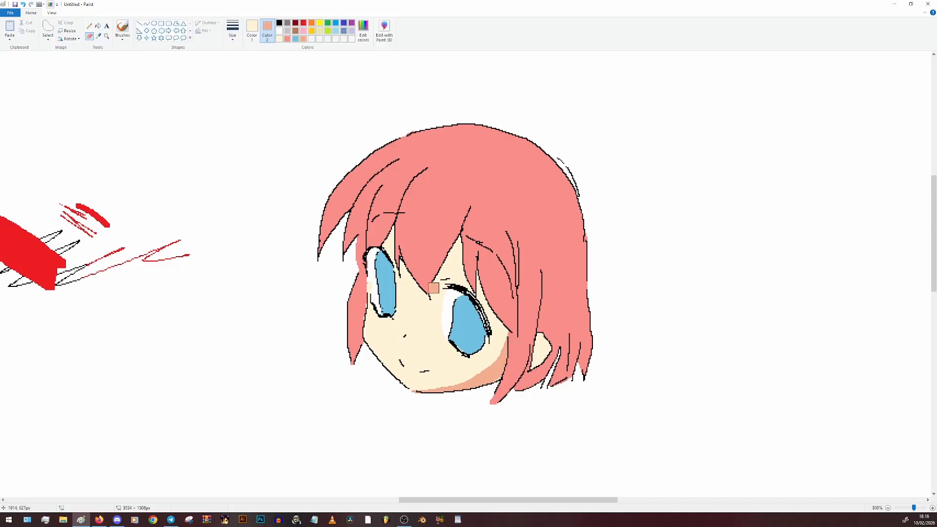
drag(434, 290, 458, 240)
drag(409, 341, 413, 342)
drag(537, 341, 544, 356)
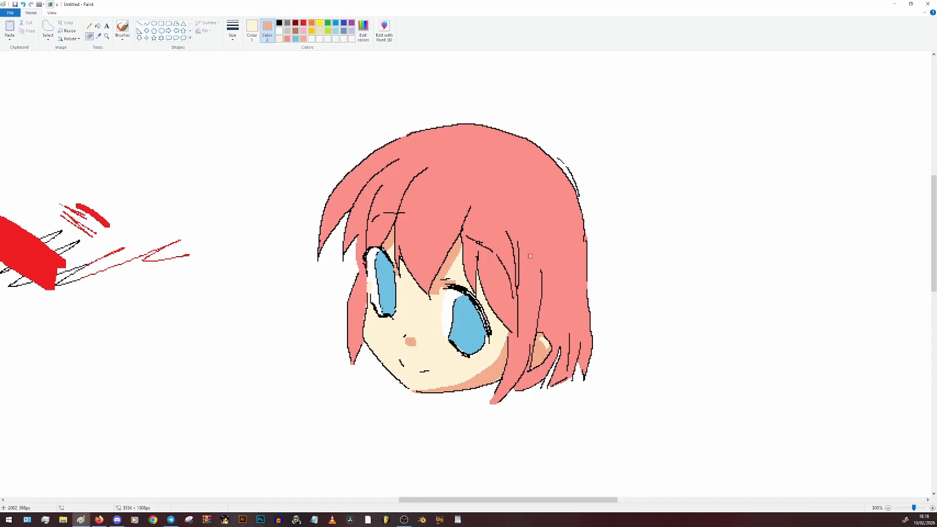
Step: Sample the hair's salmon pink into Color 1 with the Color picker and make Color 1 active
click(98, 37)
click(428, 143)
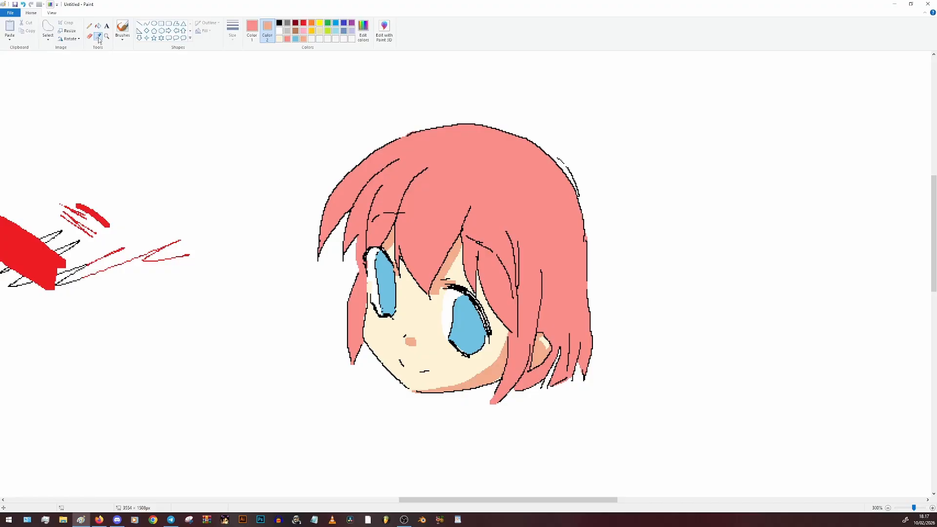
click(466, 153)
click(252, 29)
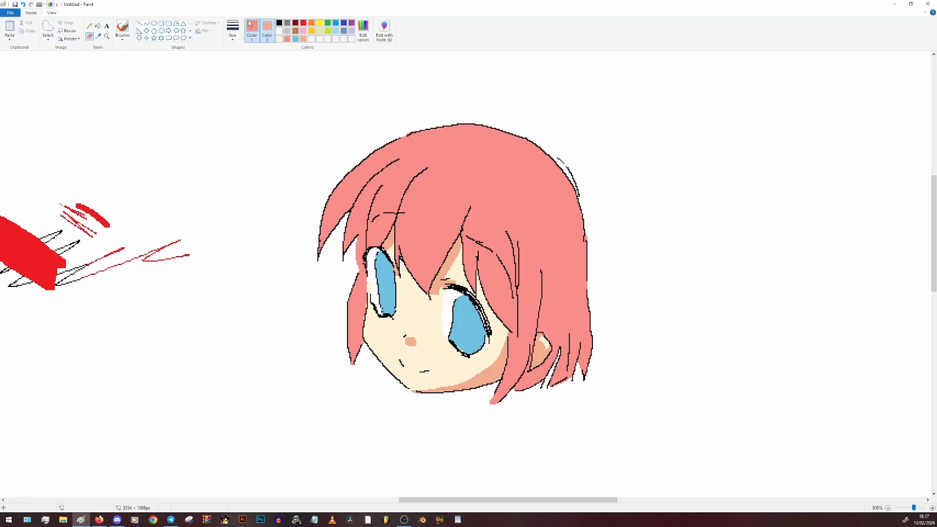
click(268, 30)
click(252, 29)
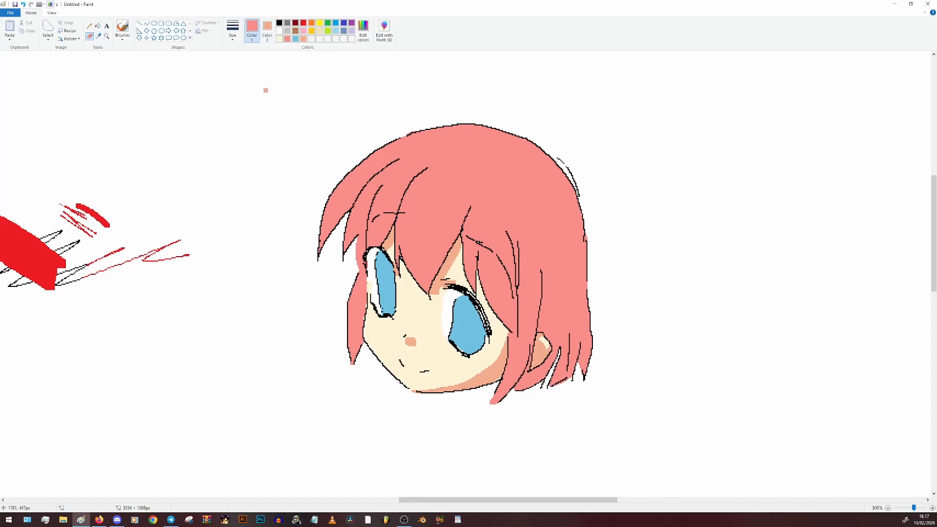
Step: Sample the hair pink into Color 2 and edit it to a darker rose for the Eraser
click(98, 38)
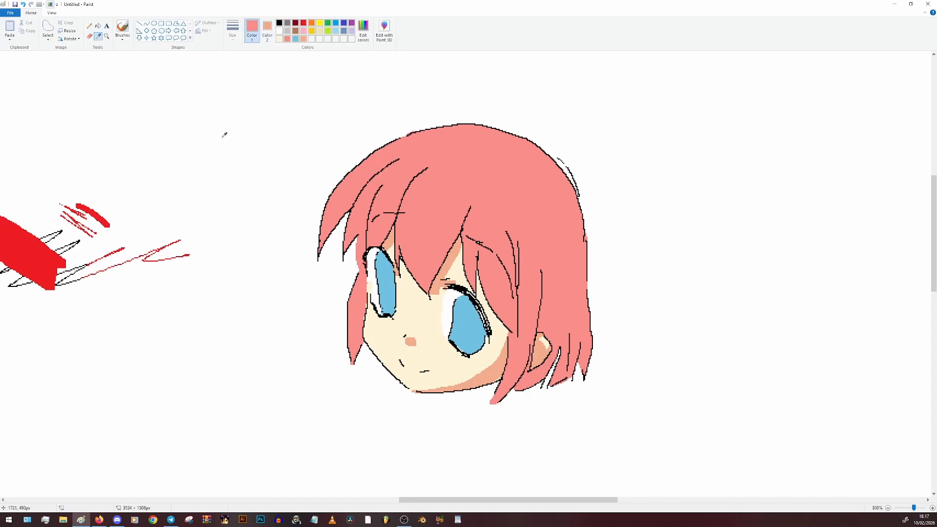
right_click(477, 170)
key(alt+5)
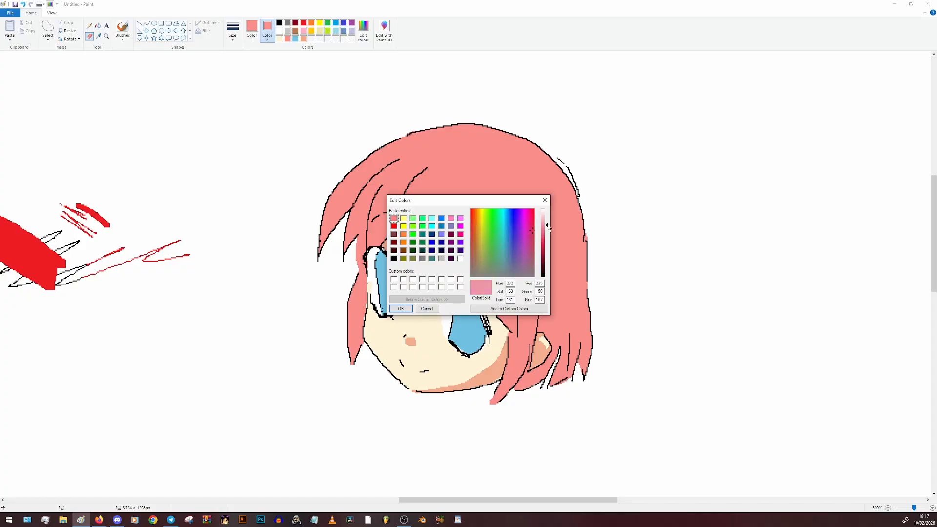
drag(547, 226, 547, 236)
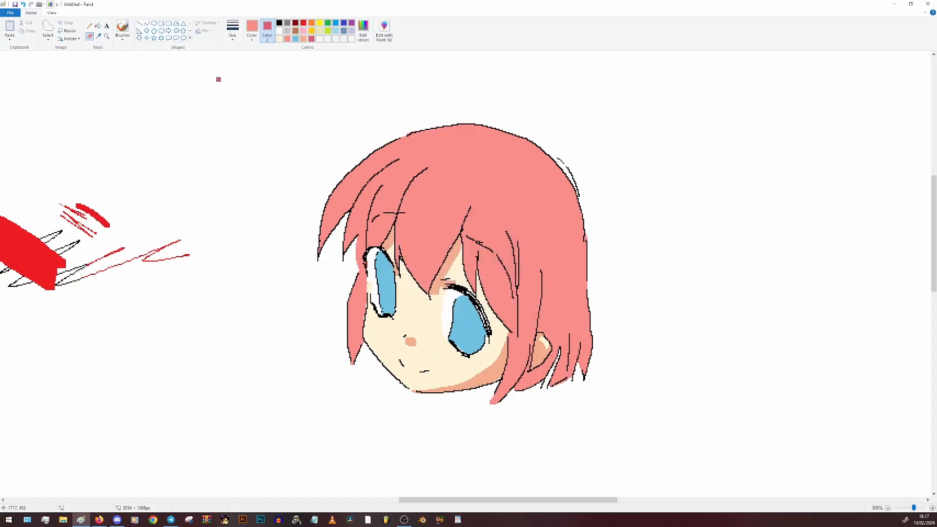
Step: Shade the outermost left strand and both edges of the central fringe strand in dark rose, redoing one misplaced stroke
drag(386, 162, 322, 244)
drag(398, 230, 428, 292)
mouse_move(463, 181)
mouse_down()
mouse_move(425, 282)
mouse_move(443, 255)
mouse_up()
key(ctrl+z)
drag(463, 181, 467, 213)
drag(461, 196, 439, 256)
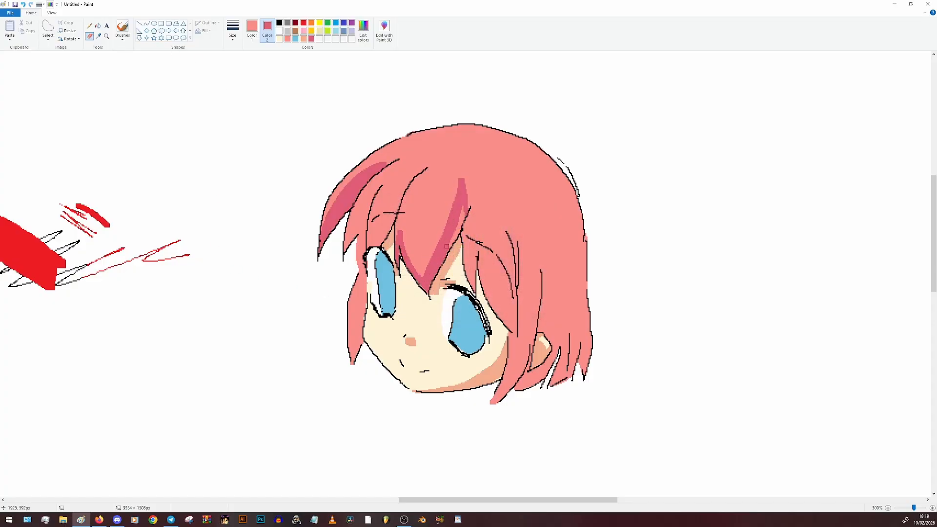
drag(446, 248, 465, 225)
Step: Add dark rose shadows to the inner strands left of the central fringe and to the side lock below them
mouse_move(410, 180)
mouse_down()
mouse_move(375, 244)
mouse_move(409, 183)
mouse_up()
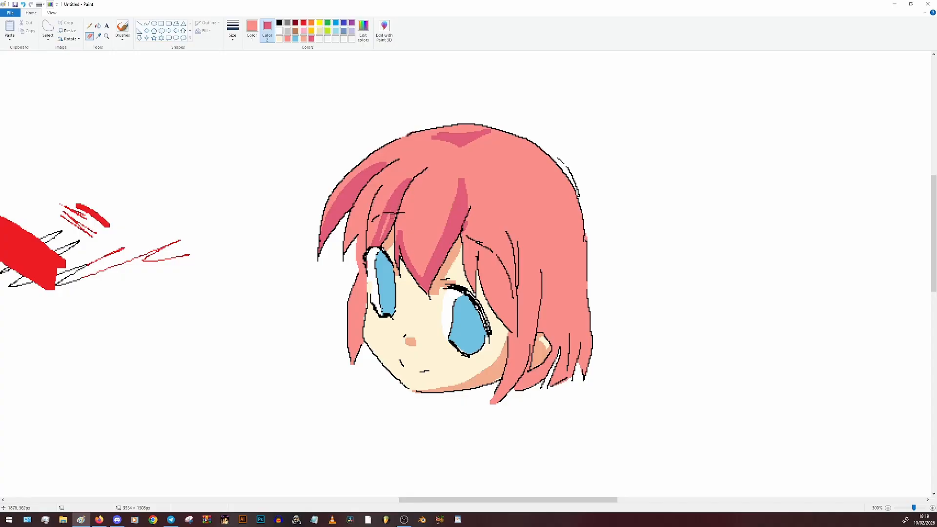
drag(386, 226, 382, 239)
drag(376, 187, 345, 249)
mouse_move(346, 250)
mouse_down()
mouse_move(371, 202)
mouse_move(358, 240)
mouse_up()
drag(358, 240, 363, 263)
mouse_move(355, 362)
mouse_down()
mouse_move(367, 277)
mouse_move(362, 354)
mouse_up()
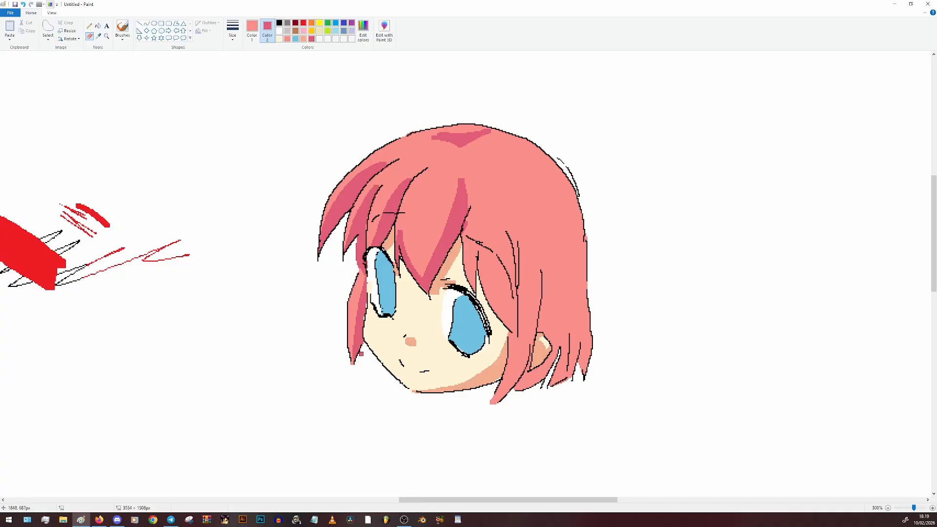
Step: Shade the fringe strands beside and above the larger eye in dark rose
mouse_move(475, 289)
mouse_down()
mouse_move(476, 230)
mouse_move(487, 284)
mouse_move(509, 316)
mouse_up()
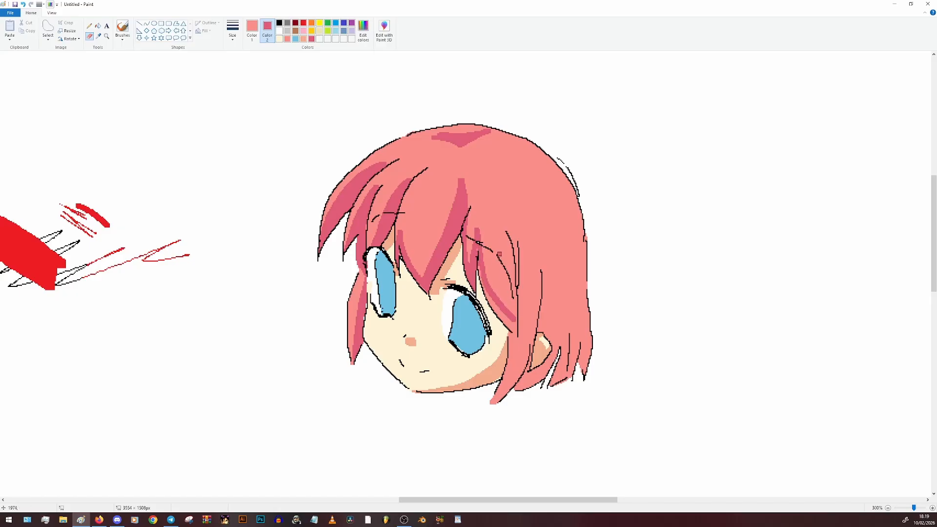
drag(503, 232, 511, 298)
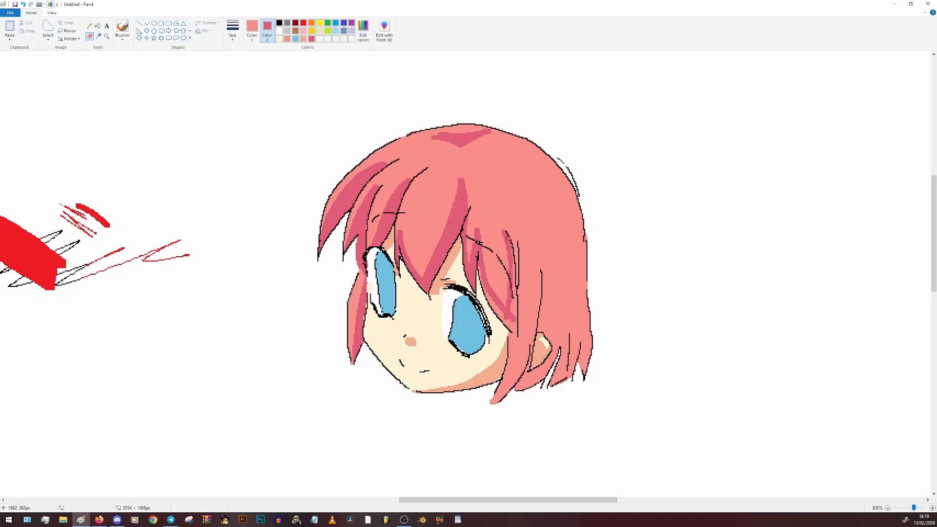
mouse_move(508, 237)
mouse_down()
mouse_move(513, 324)
mouse_move(516, 296)
mouse_up()
drag(477, 266, 509, 323)
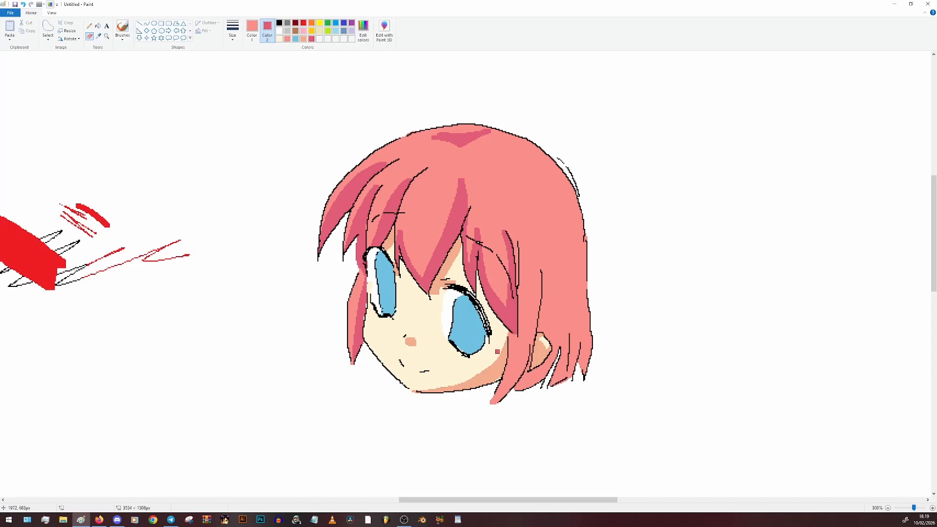
drag(515, 241, 517, 285)
Step: Shade both edges of the long side lock in front of the ear in dark rose
drag(515, 338, 490, 403)
drag(511, 325, 506, 383)
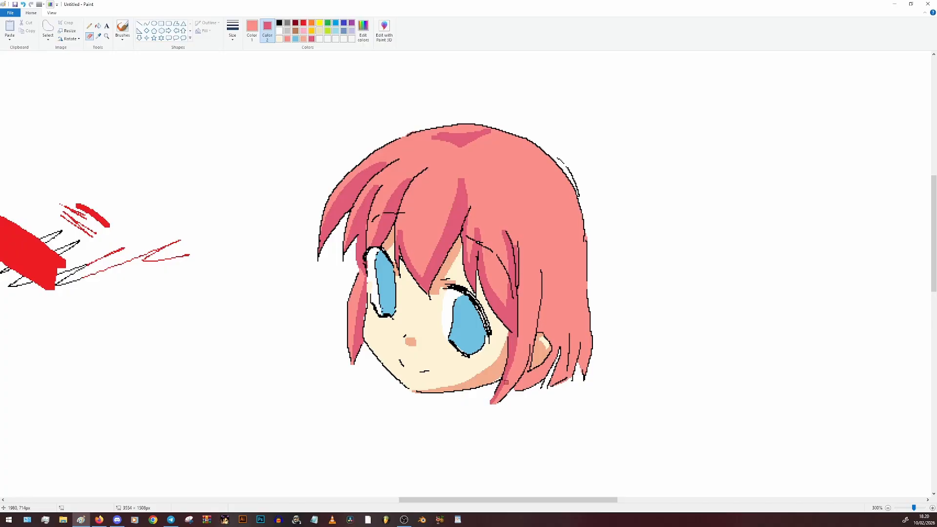
drag(534, 341, 540, 283)
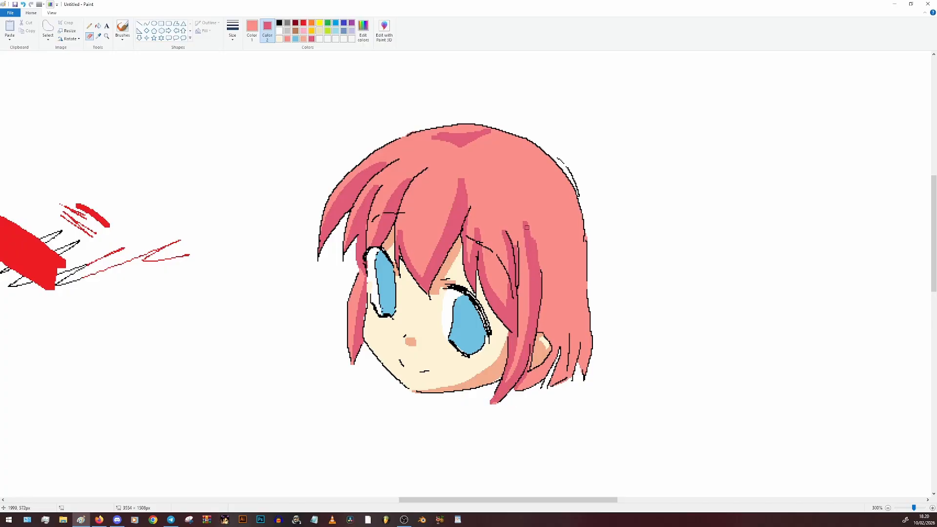
Step: Outline a rounded shadow area on the back hair behind the ear and fill it with dark rose
mouse_move(526, 228)
mouse_down()
mouse_move(536, 257)
mouse_move(538, 214)
mouse_move(586, 373)
mouse_up()
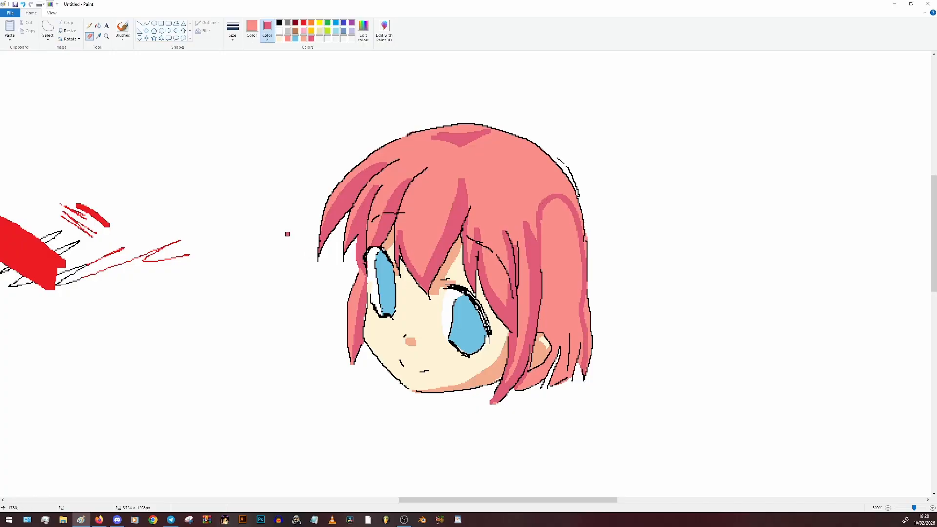
click(98, 25)
click(565, 254)
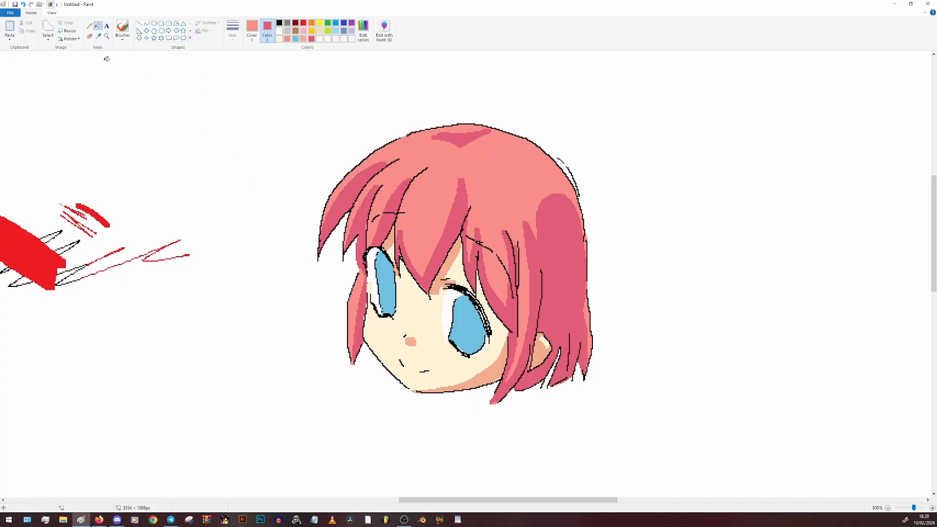
Step: Extend the dark rose shadow in the lower side lock and add another dark rose stroke to the crown shadow with the Eraser
click(89, 36)
drag(529, 379, 513, 370)
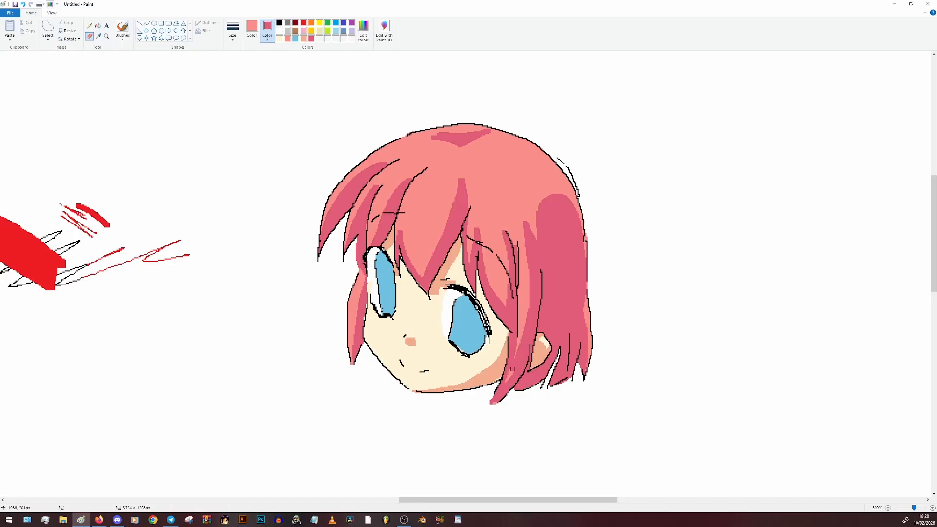
click(252, 29)
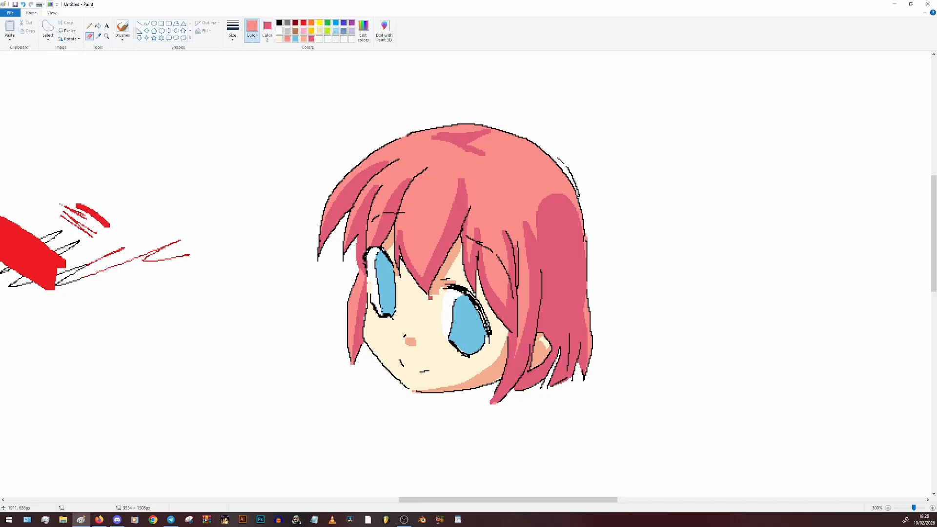
Step: Mix a slightly lighter rose for Color 2 and use the Eraser to soften the hair's shadow edges with it
click(267, 30)
click(363, 30)
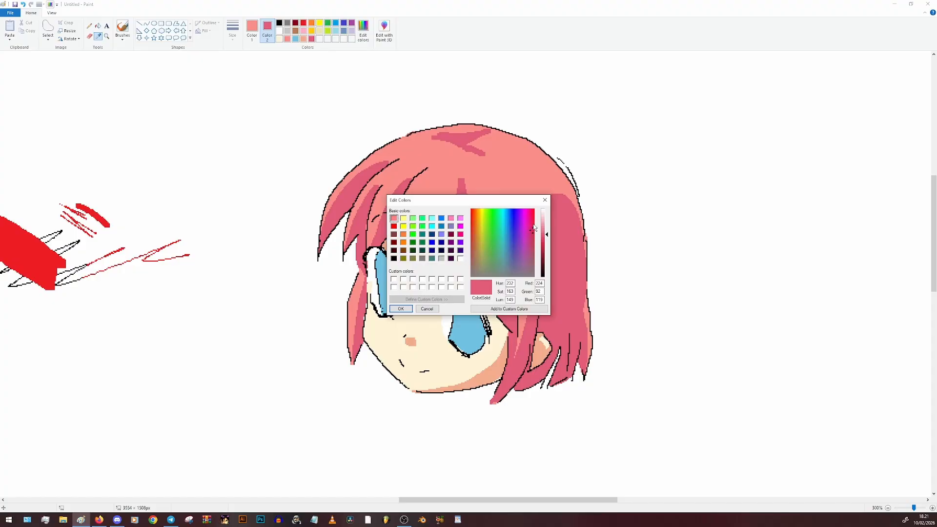
drag(544, 234, 544, 231)
click(400, 309)
click(91, 38)
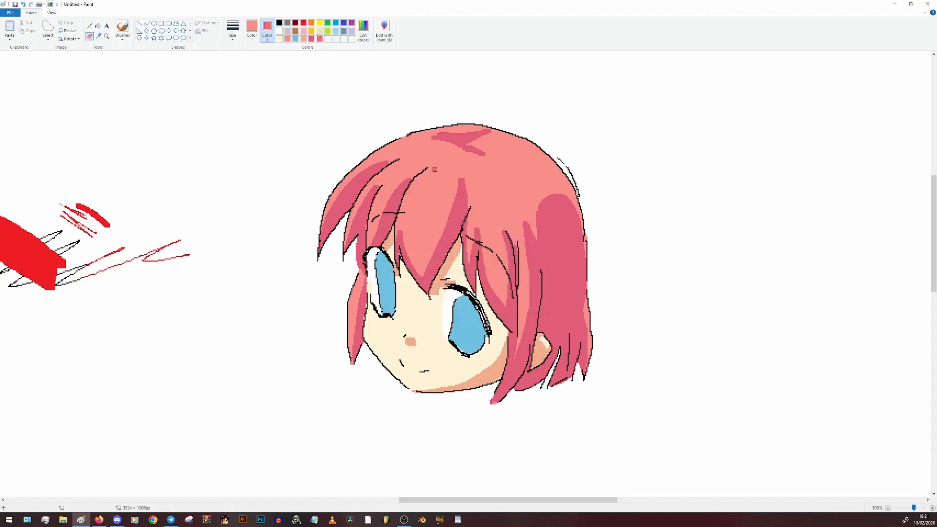
key(ctrl+z)
click(458, 139)
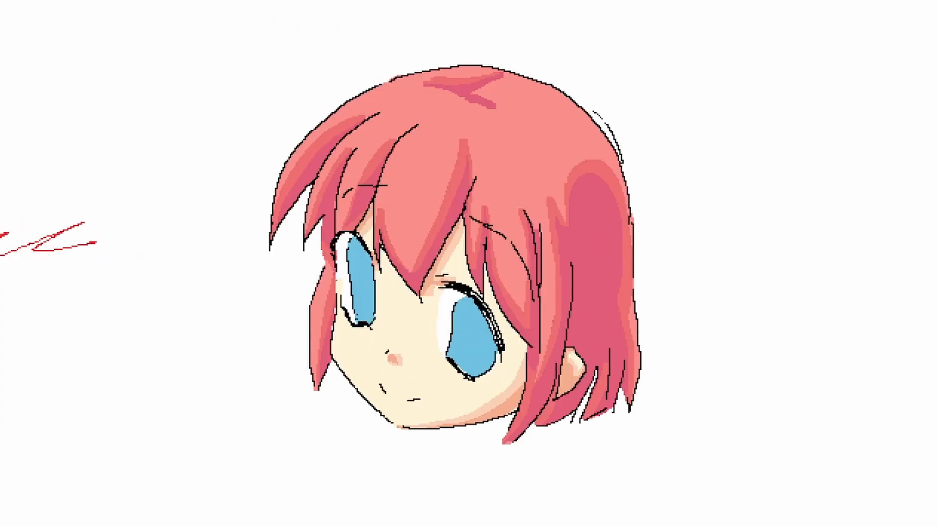
Step: Paint pale pink highlight strands in a band around the crown of the hair
drag(547, 93, 503, 166)
drag(454, 122, 414, 142)
drag(300, 73, 234, 52)
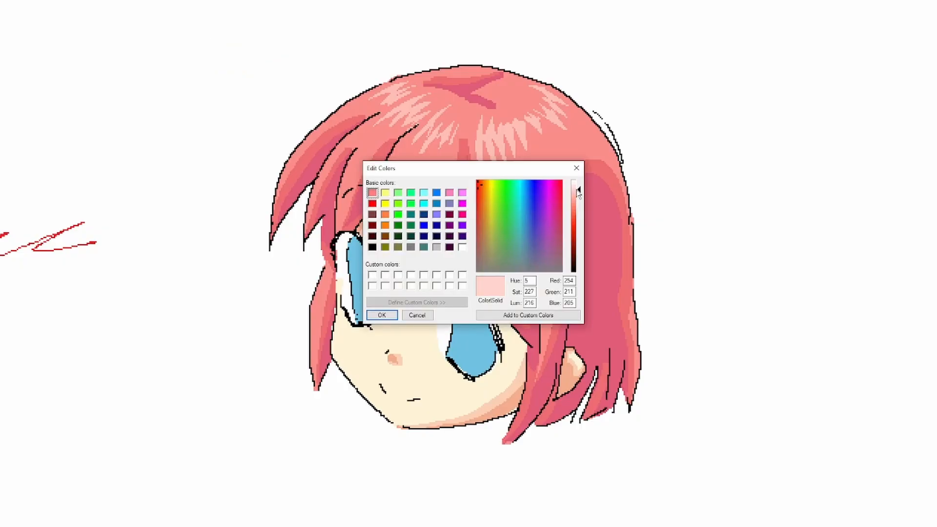
Step: Mix an even paler pink for Color 2 and add brighter streaks inside the hair's highlight band
click(382, 316)
mouse_move(478, 141)
mouse_down()
mouse_move(537, 123)
mouse_move(552, 95)
mouse_up()
click(382, 316)
mouse_move(459, 125)
mouse_down()
mouse_move(437, 166)
mouse_move(402, 161)
mouse_up()
drag(517, 114, 544, 85)
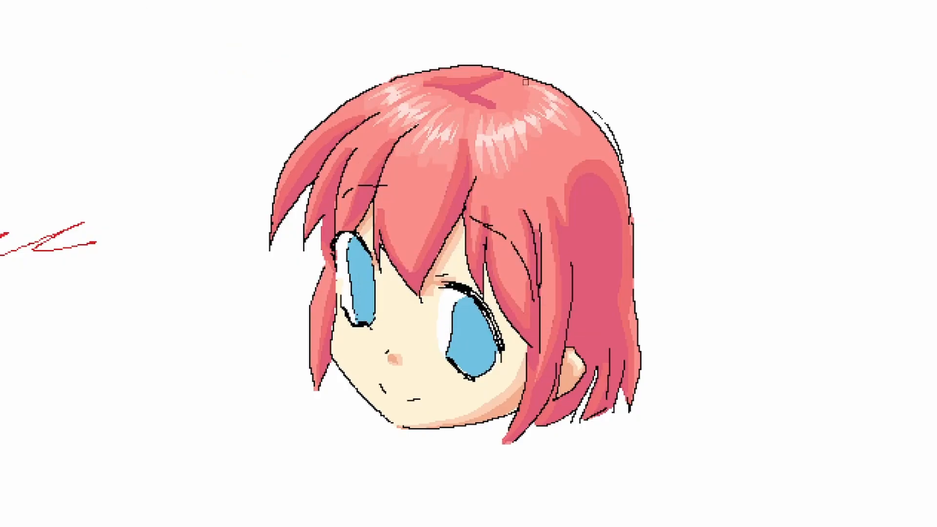
Step: With Color 1 black, Color 2 dark red and the largest Eraser size, recolor the hair's black outlines to dark red
click(252, 30)
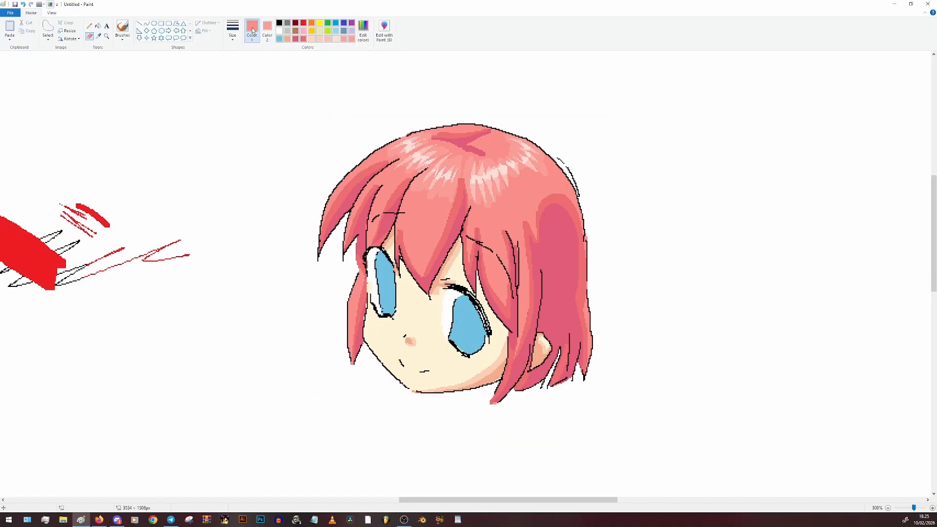
click(279, 23)
scroll(302, 92, up, 1)
click(267, 31)
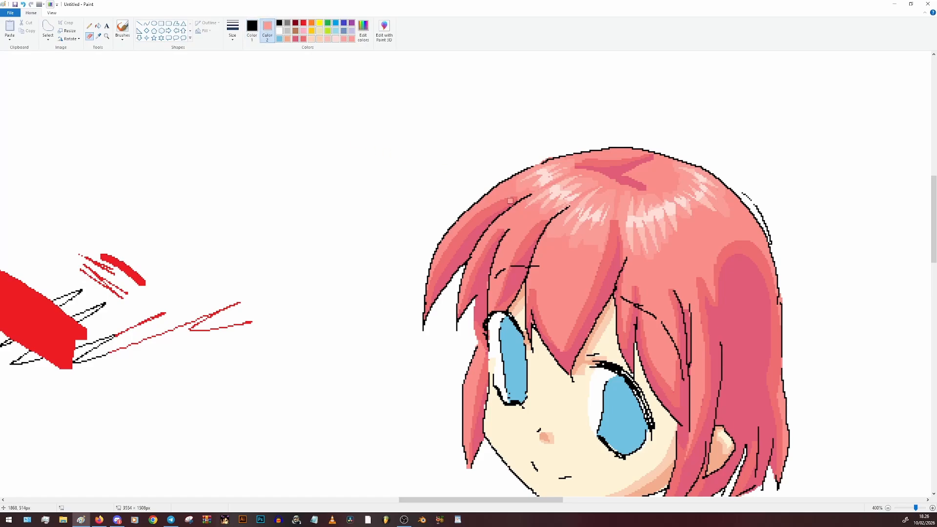
click(233, 31)
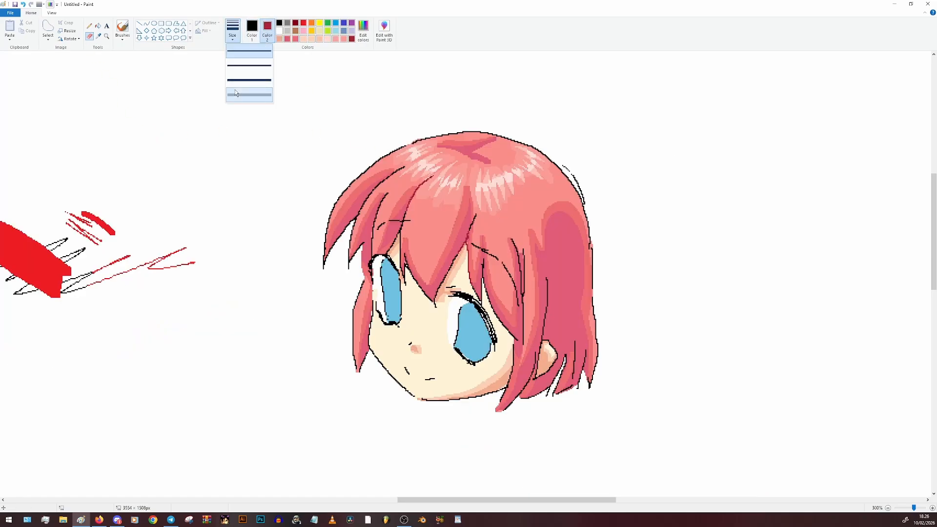
click(236, 94)
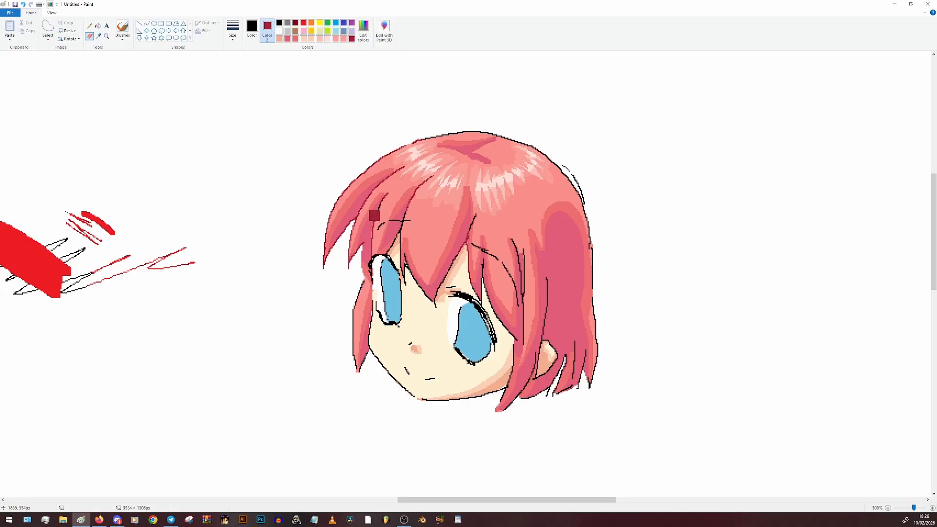
drag(506, 396, 514, 345)
Step: Recolor the face's jawline to a brighter red, and the outline of the side lock beside the smaller eye to dark red
click(363, 30)
click(399, 310)
mouse_move(371, 337)
mouse_down()
mouse_move(378, 354)
mouse_move(506, 389)
mouse_up()
click(344, 38)
drag(359, 293, 359, 374)
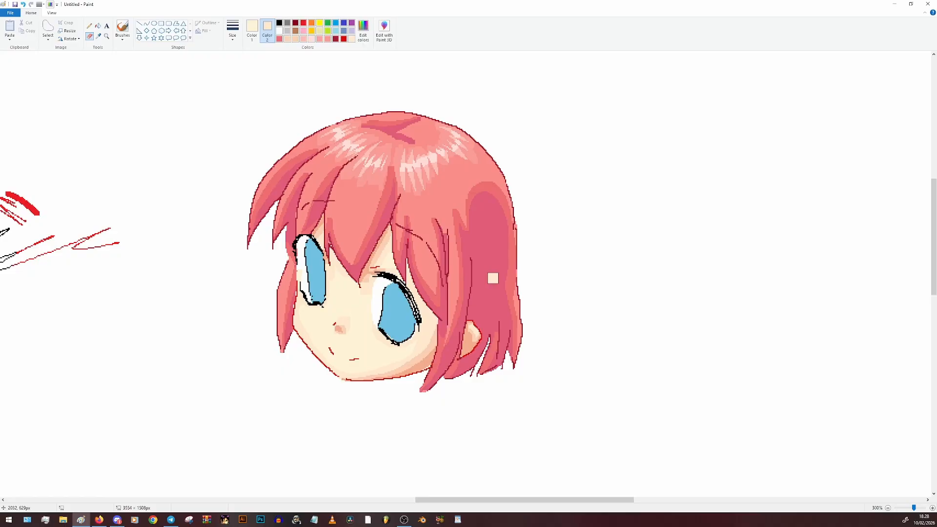
Step: Enable transparent selection and pick the hair's dark rose as Color 2
scroll(619, 505, down, 2)
drag(599, 501, 467, 502)
scroll(463, 504, up, 2)
drag(589, 501, 611, 501)
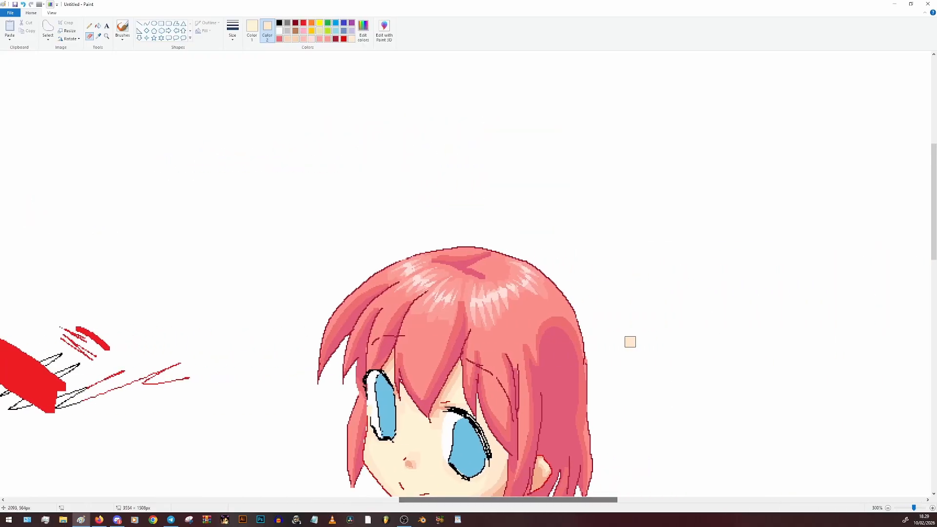
scroll(629, 341, down, 3)
click(48, 37)
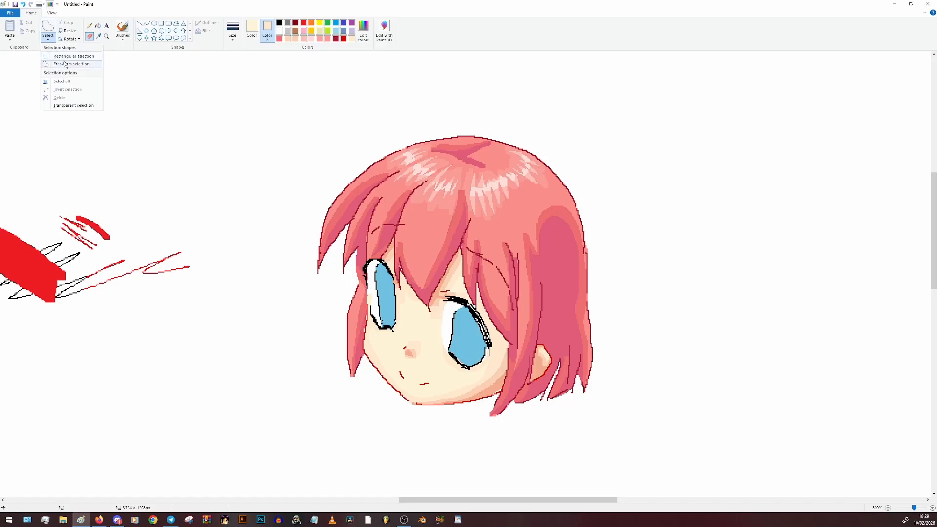
click(88, 104)
click(99, 37)
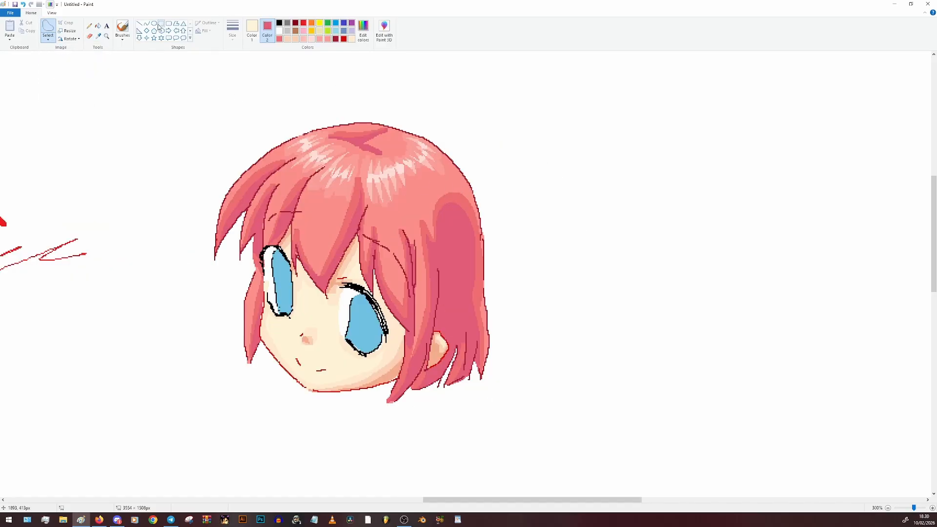
Step: Draw a 372 × 305 px rectangle in the empty area beside the head and fill it with dark red as Color 2
click(159, 25)
key(ctrl+Page_Down)
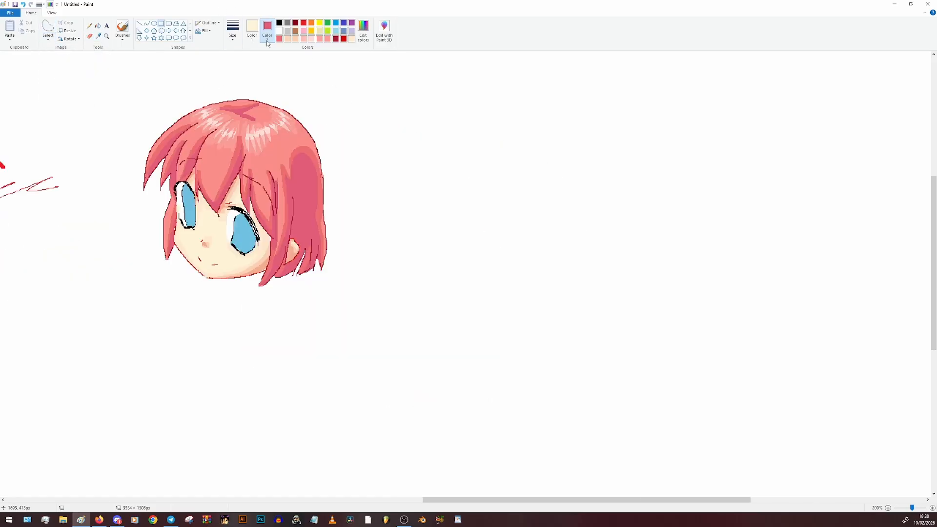
click(295, 22)
drag(383, 120, 653, 341)
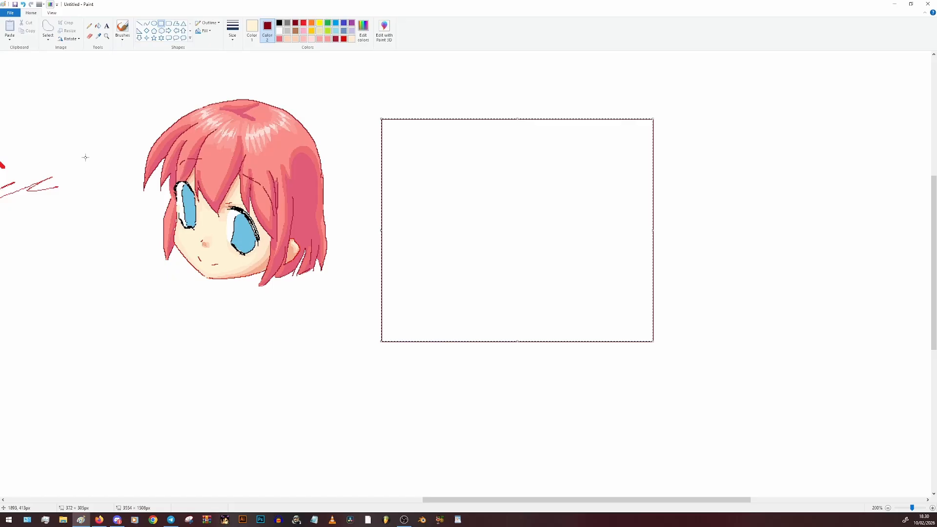
click(98, 26)
right_click(493, 197)
Step: Set Color 2 to white and toggle transparent selection off and on again
click(279, 31)
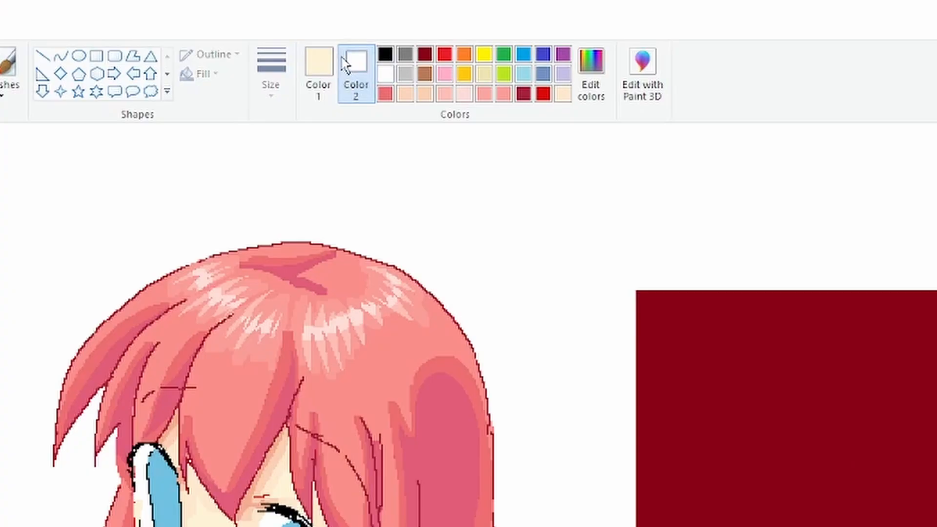
click(106, 88)
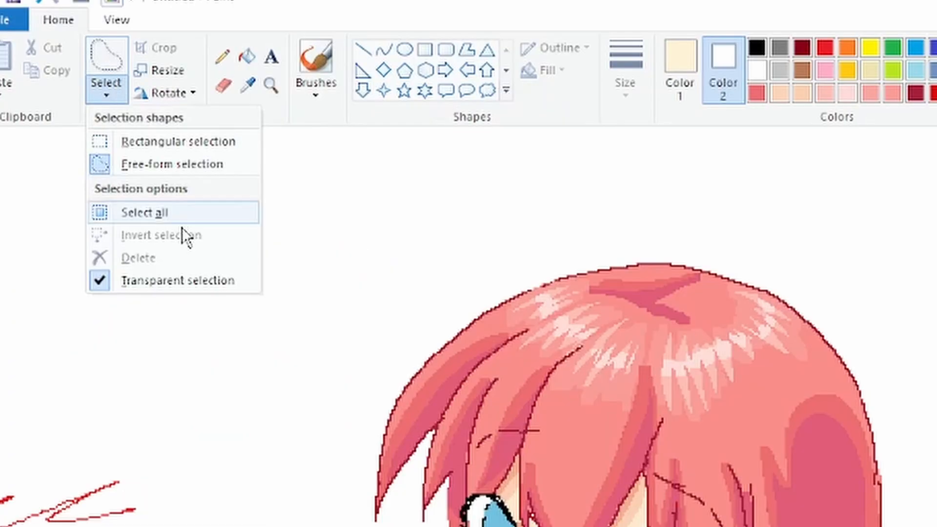
click(178, 285)
click(107, 98)
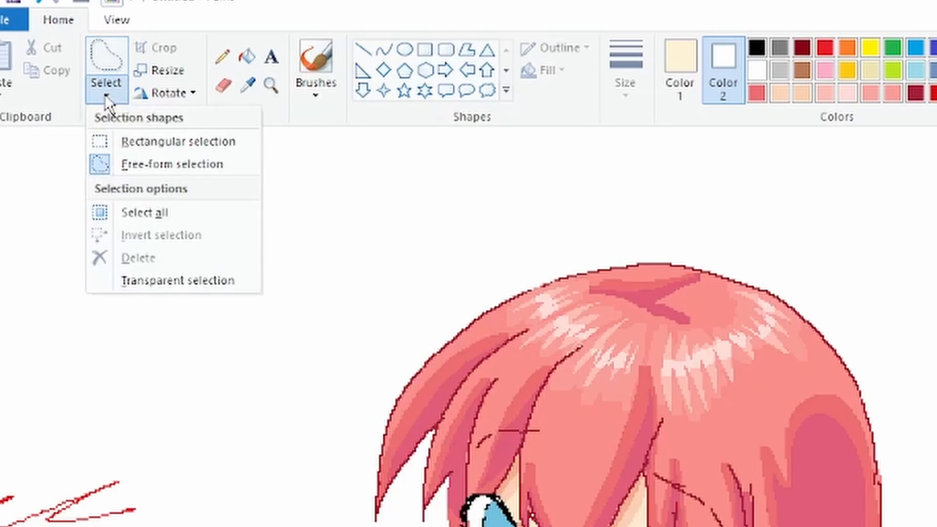
click(156, 282)
Step: Free-form select the head, move it onto the dark red rectangle, and fill the whites of both eyes with white
mouse_move(115, 138)
mouse_down()
mouse_move(318, 125)
mouse_move(75, 247)
mouse_up()
mouse_move(233, 210)
mouse_down()
mouse_move(480, 239)
mouse_move(488, 250)
mouse_up()
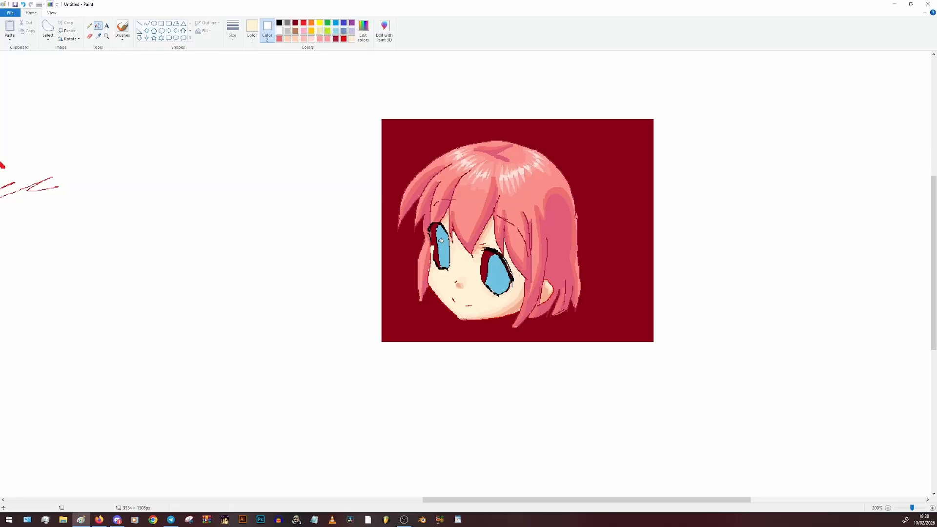
click(434, 246)
right_click(487, 259)
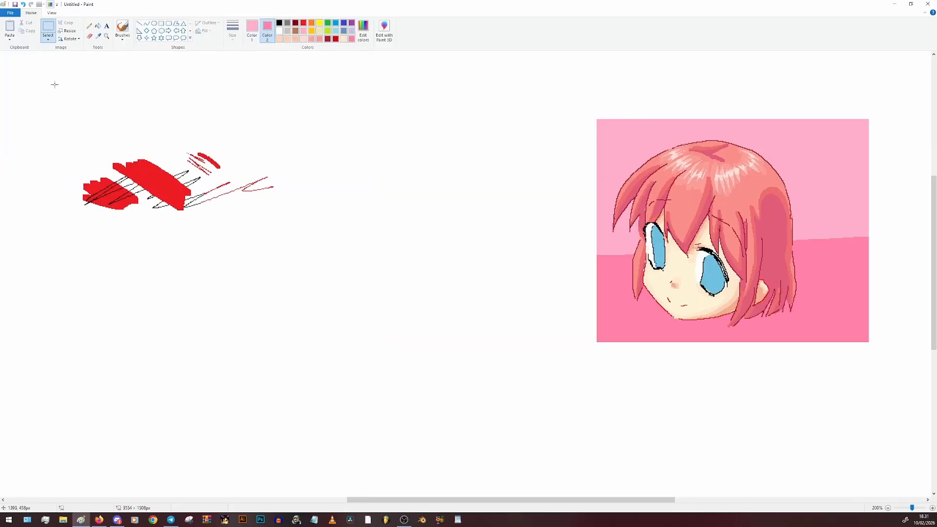
Step: Delete a rectangular selection around the scribbles and the head picture, and fill the cleared pink block with white as Color 2
drag(55, 85, 881, 404)
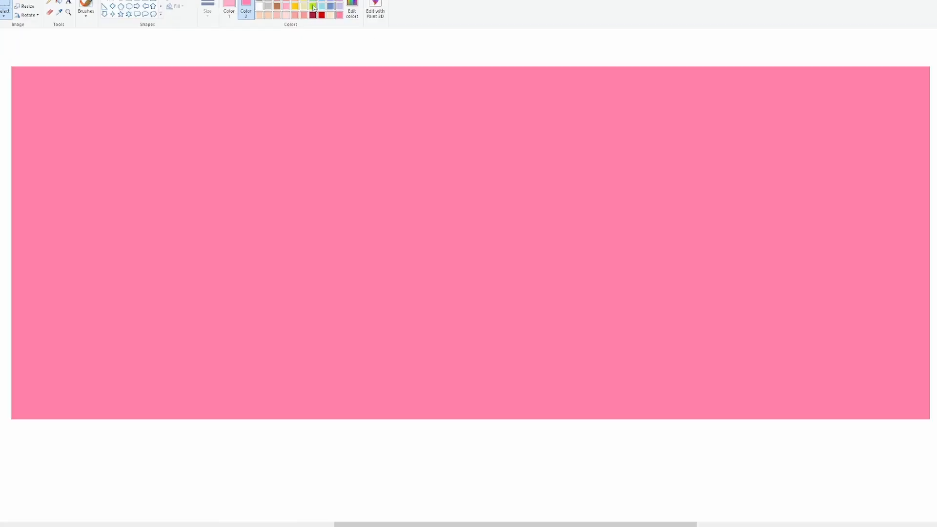
click(260, 6)
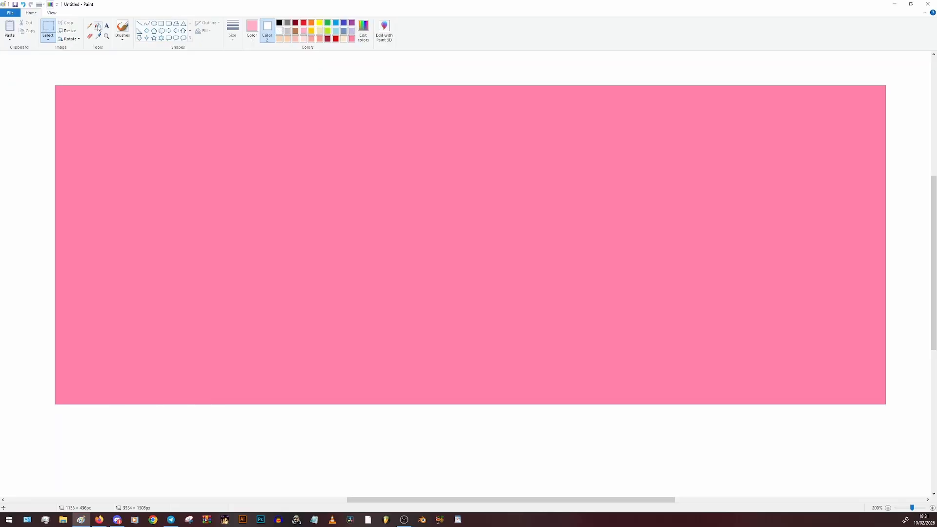
click(98, 26)
right_click(248, 186)
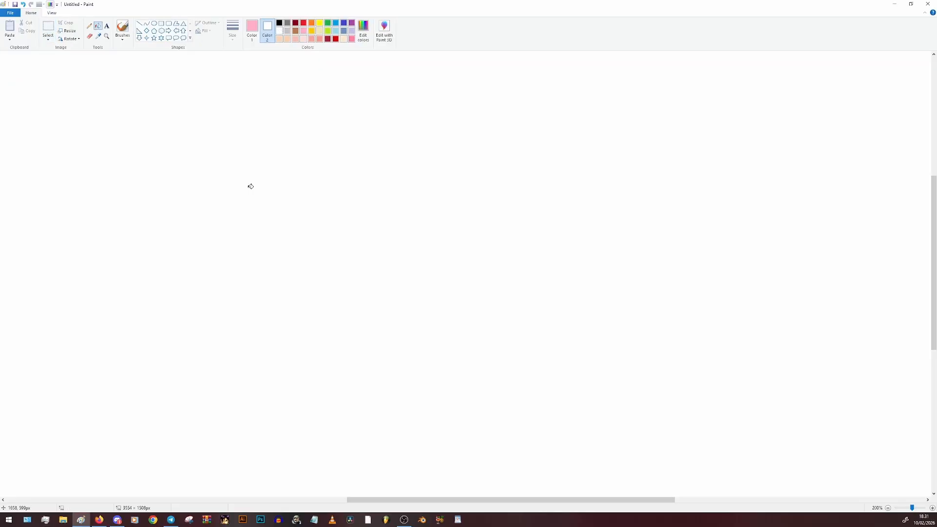
Step: Shrink the canvas to 756 × 766 px
scroll(568, 401, down, 2)
drag(654, 330, 141, 194)
scroll(141, 194, up, 1)
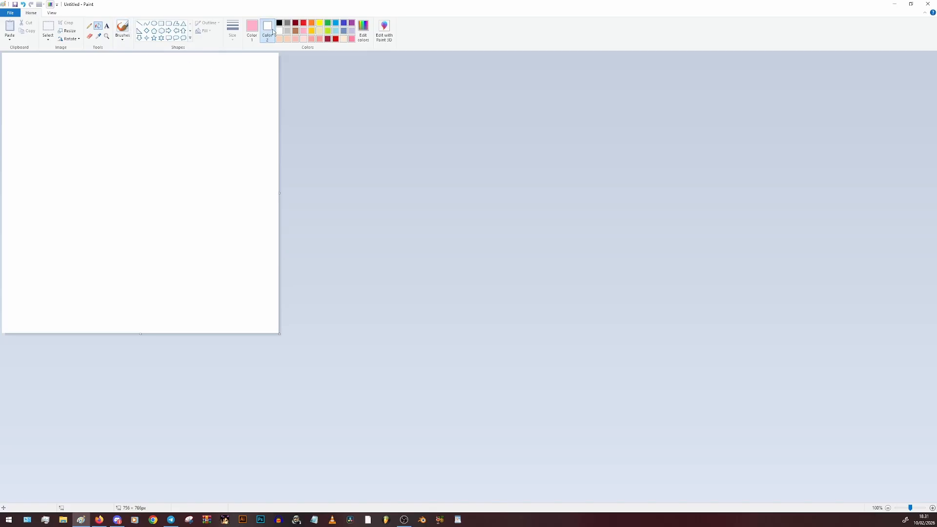
Step: Draw a light blue diagonal line across the green canvas and fill the area above it with light blue as Color 2
drag(63, 145, 256, 315)
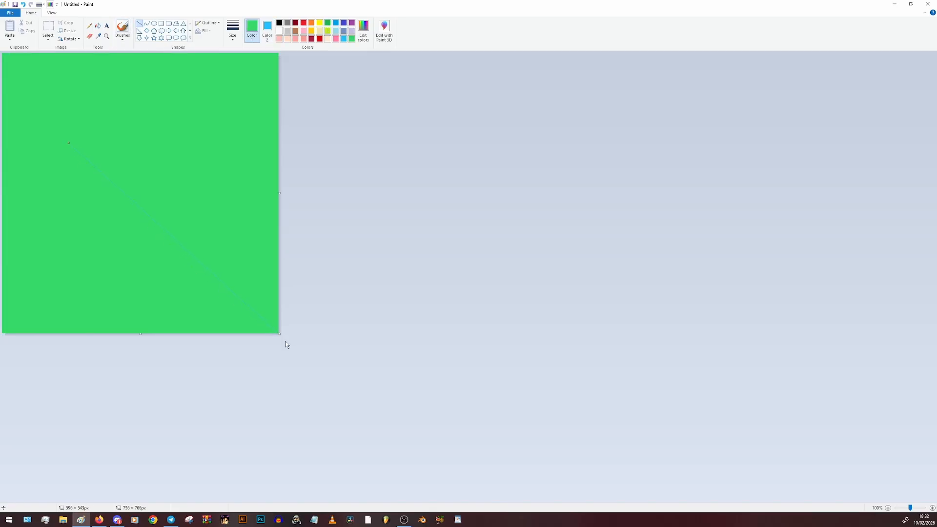
click(98, 26)
right_click(132, 143)
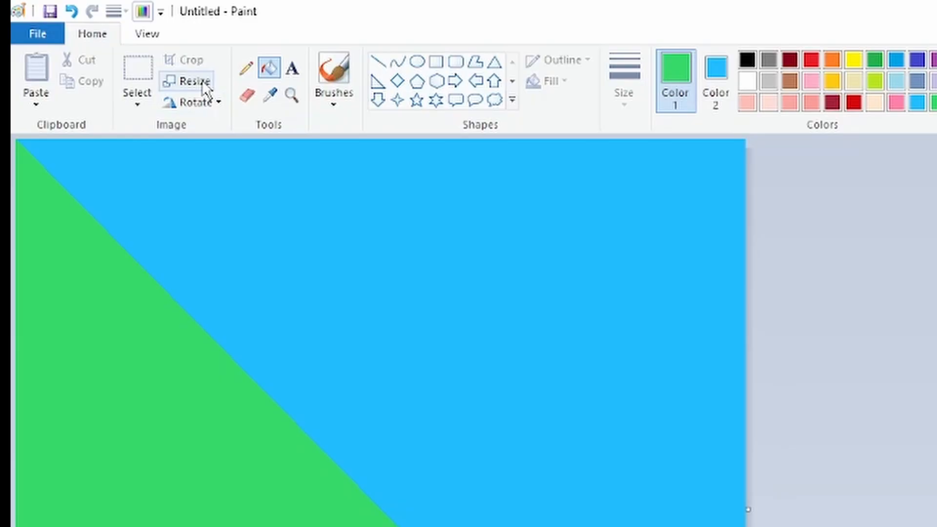
Step: Resize the image to 1 pixel horizontally without maintaining the aspect ratio
click(66, 31)
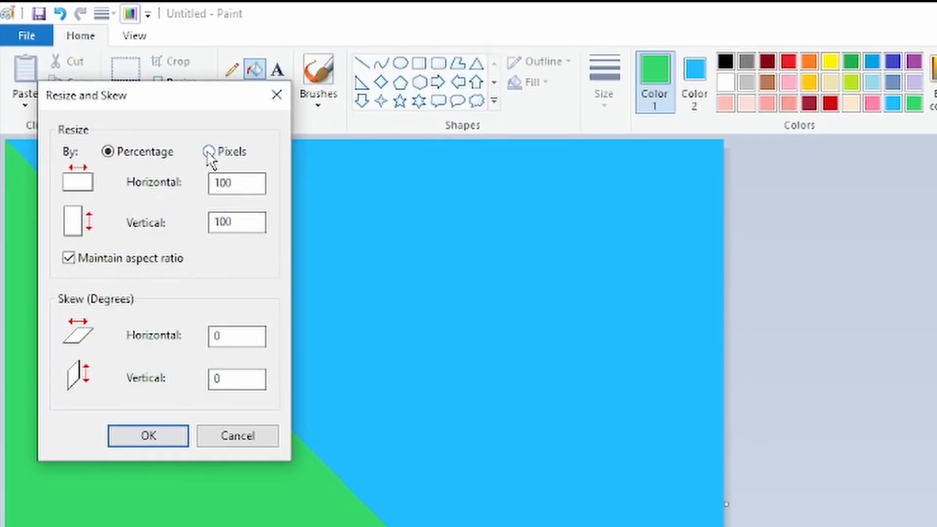
click(209, 152)
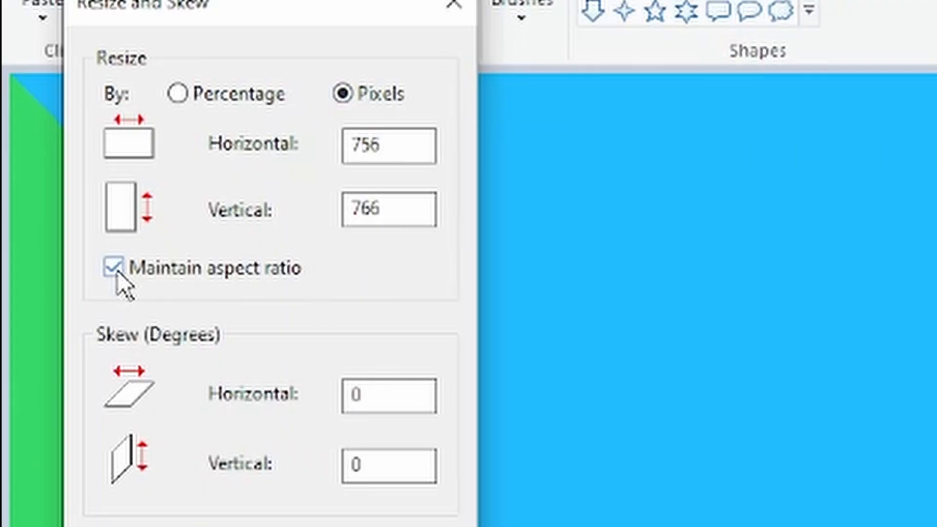
click(116, 269)
double_click(386, 145)
text(1)
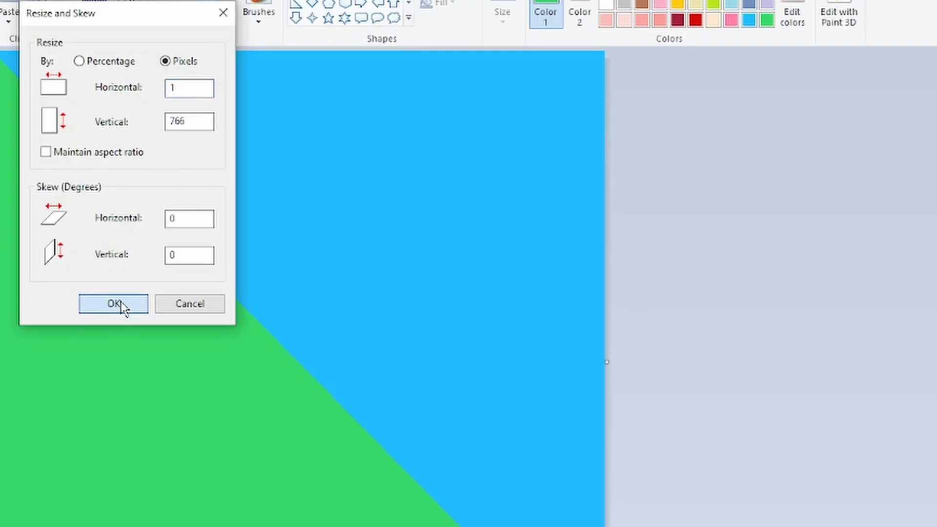
click(113, 304)
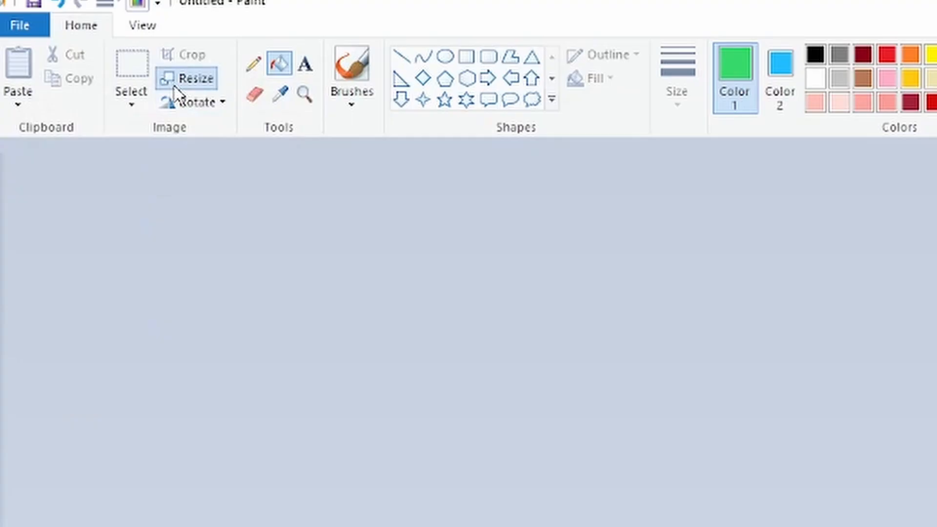
Step: Resize the image to 766 pixels horizontally and 766 vertically without maintaining the aspect ratio
click(131, 3)
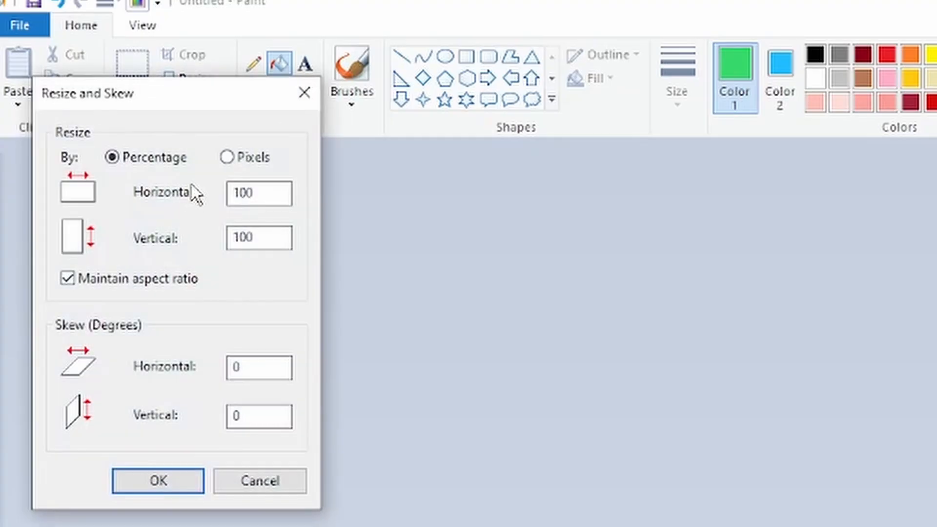
click(227, 158)
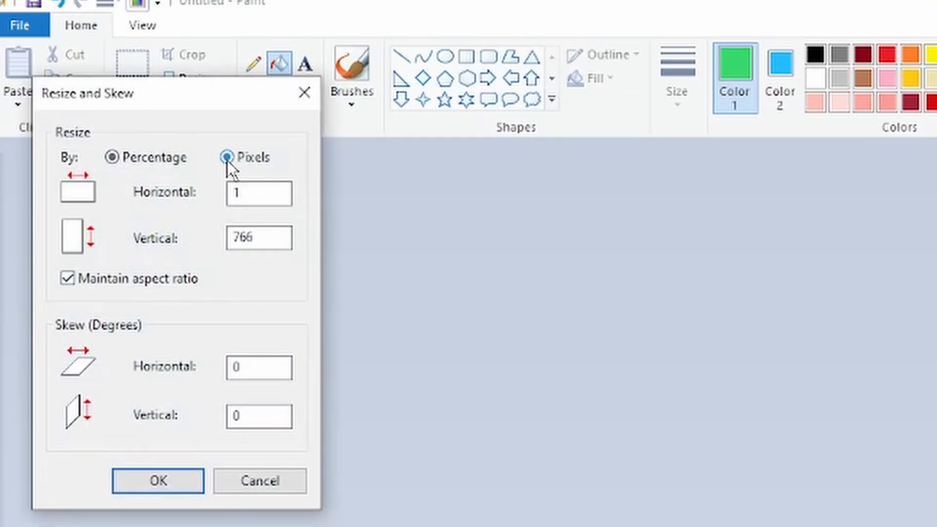
click(70, 276)
double_click(270, 237)
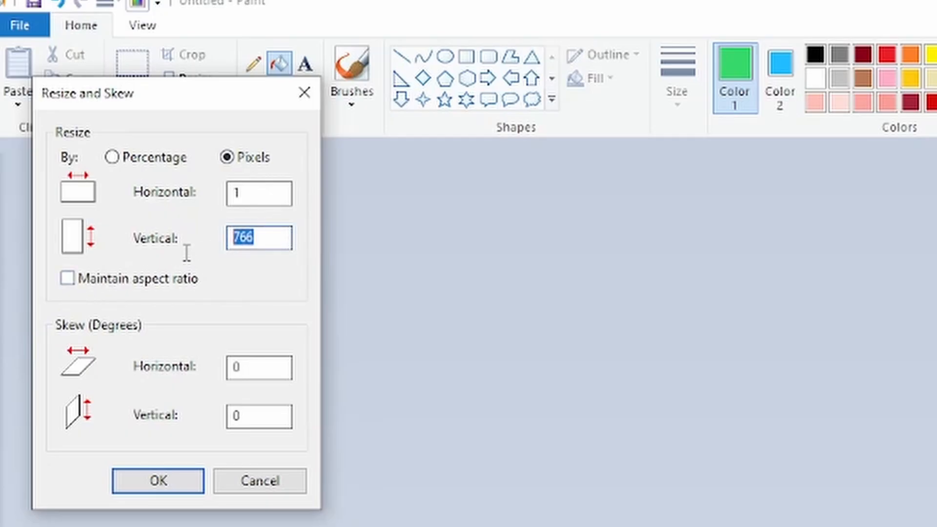
double_click(229, 192)
text(766)
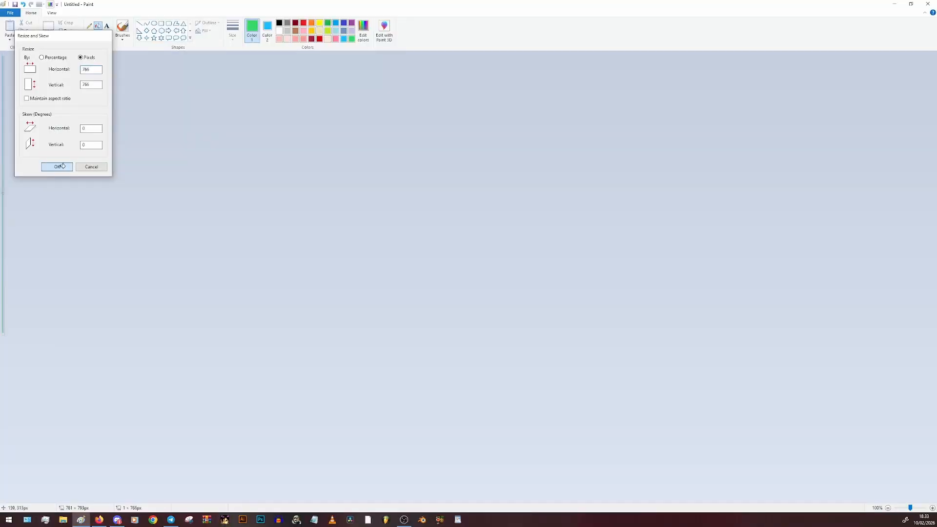
click(164, 479)
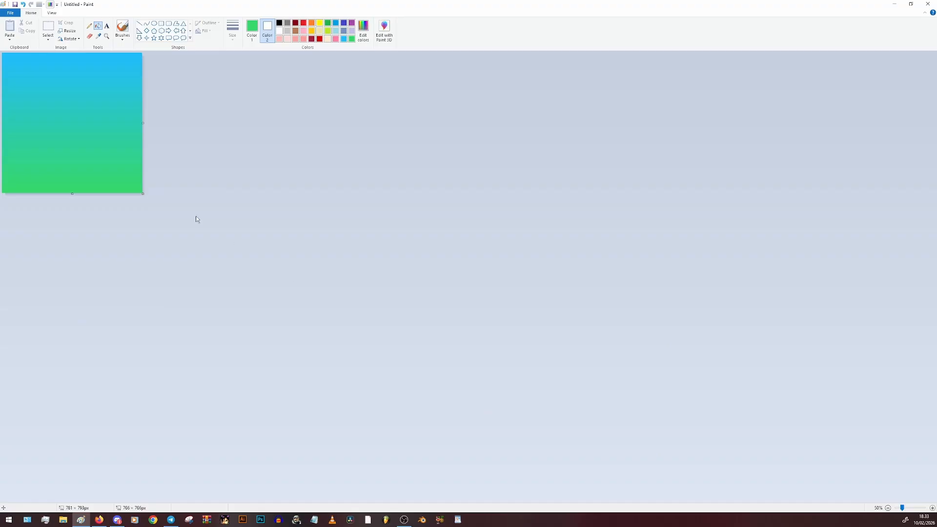
Step: Enlarge the canvas to 4140 × 2320 px and outline a circle inside the gradient square with the thickest white Ellipse
drag(143, 194, 760, 479)
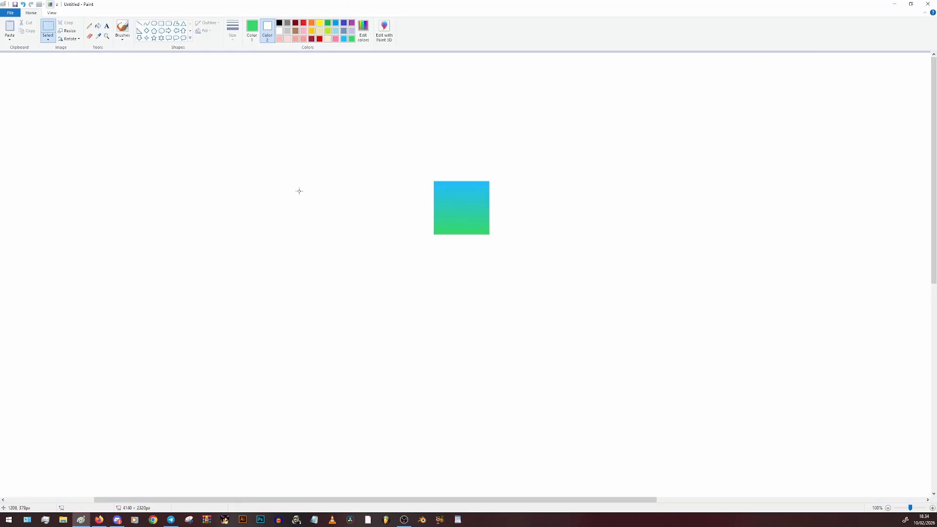
click(154, 24)
click(234, 35)
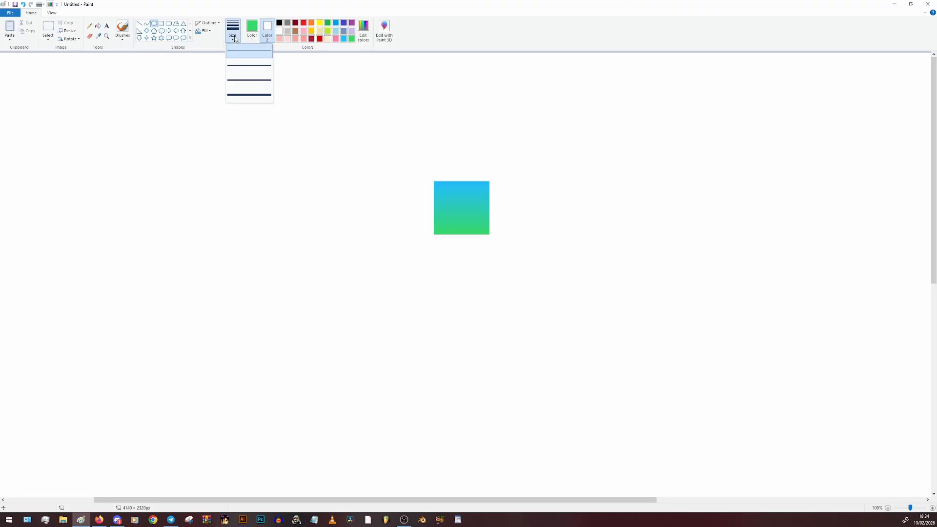
click(254, 94)
drag(440, 275, 510, 338)
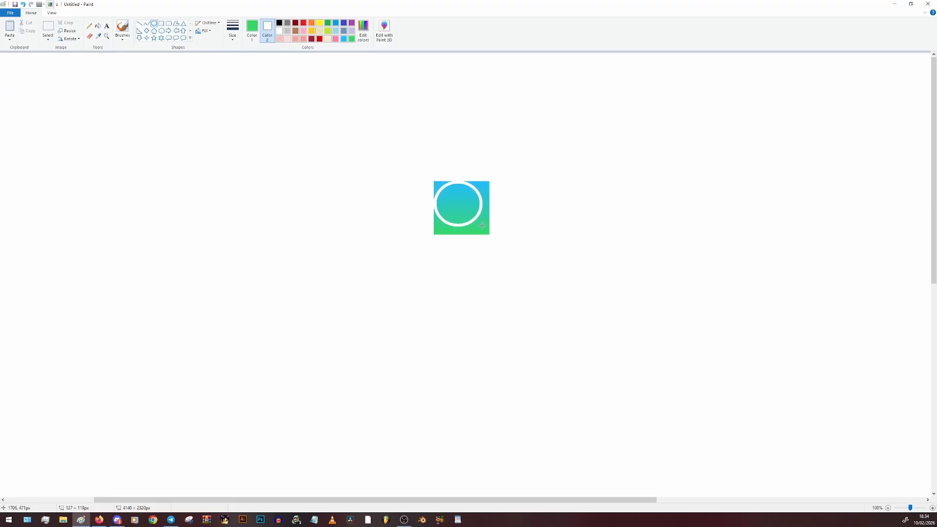
mouse_move(483, 227)
mouse_down()
mouse_move(476, 222)
mouse_move(498, 232)
mouse_up()
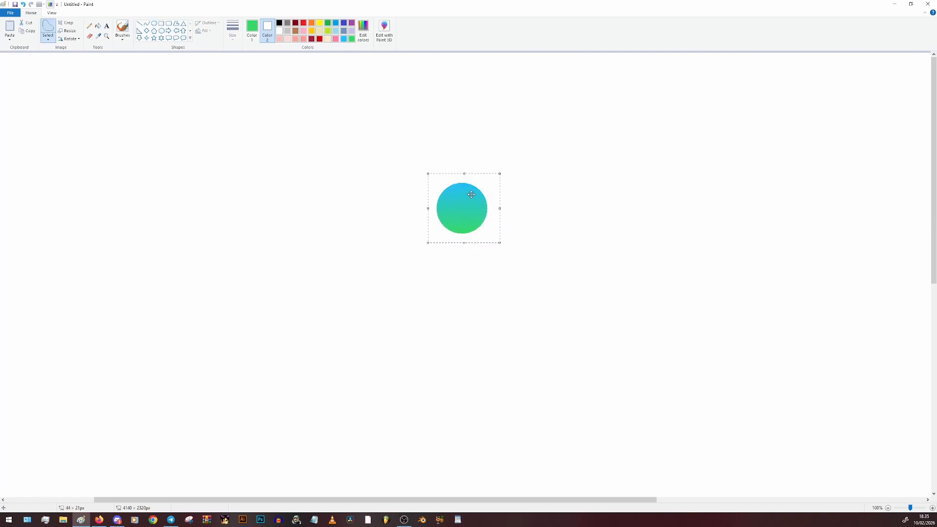
Step: Paste a copy of the selected gradient circle and delete the pasted copy
key(ctrl+c)
key(ctrl+v)
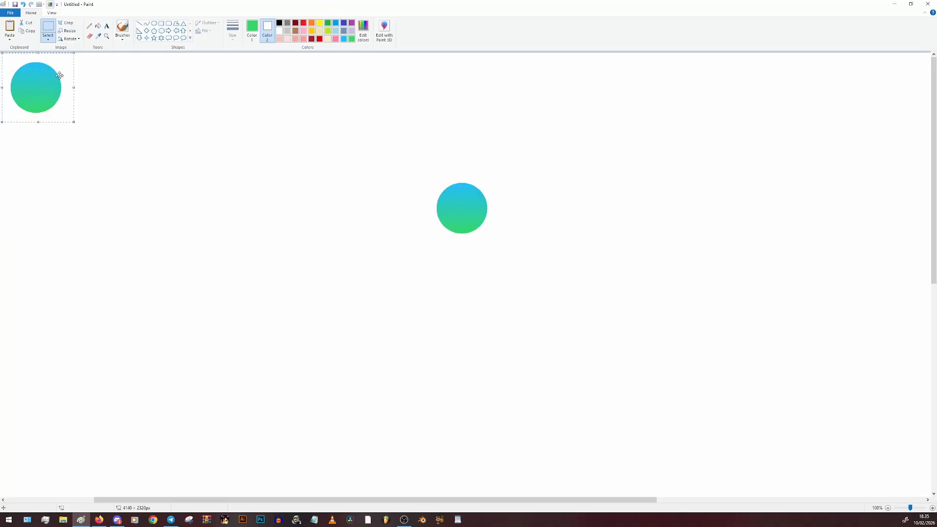
key(Delete)
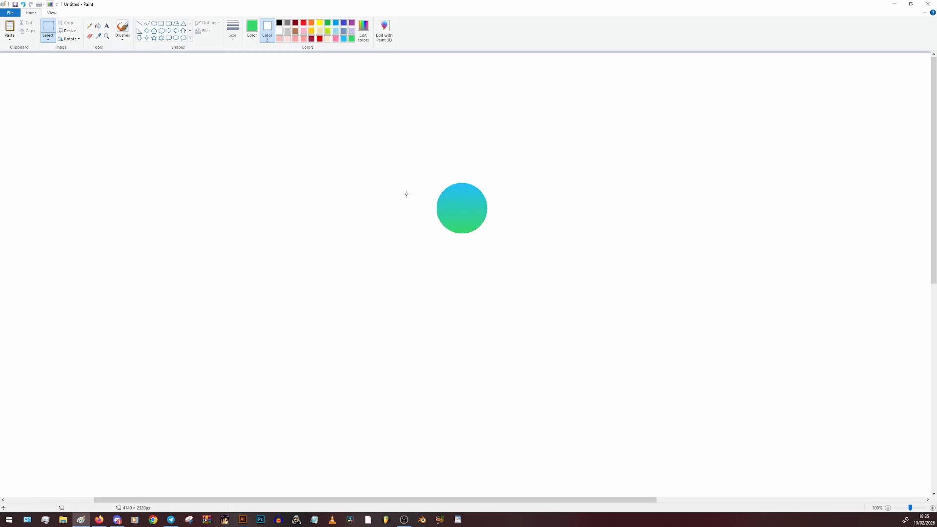
Step: Select the gradient circle and place several copies of it across the canvas
drag(417, 171, 212, 168)
scroll(299, 228, left, 3)
click(179, 90)
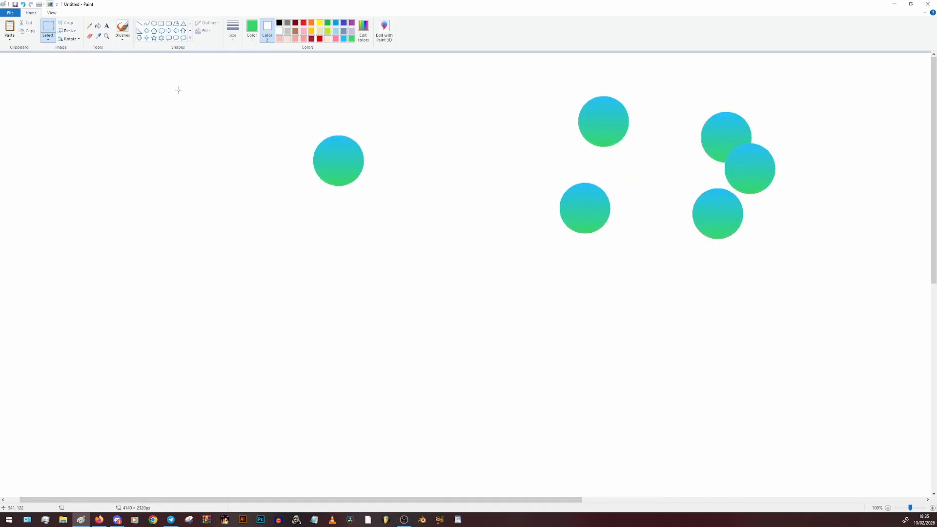
Step: Set Color 2 to black and paint a small speckled green patch beside the circles with a textured brush
click(129, 40)
click(123, 40)
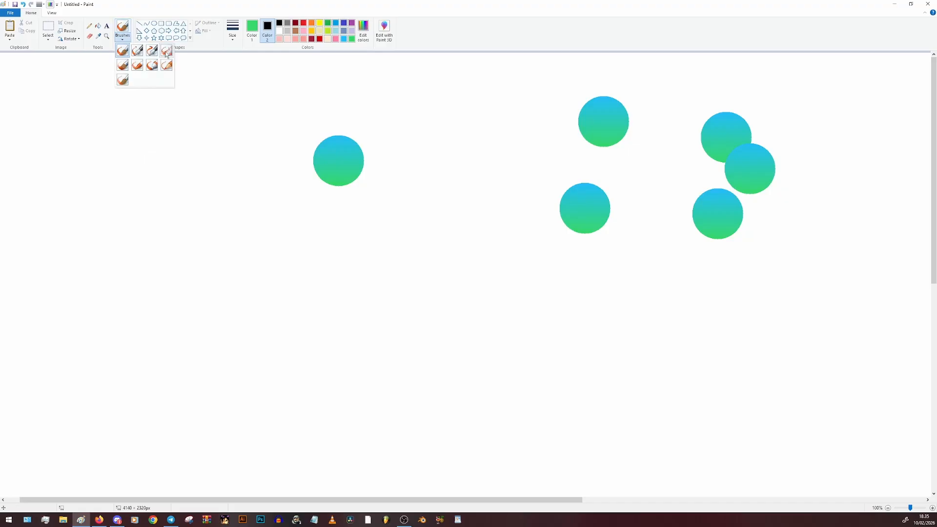
click(151, 65)
mouse_move(154, 174)
mouse_down()
mouse_move(169, 195)
mouse_move(163, 187)
mouse_up()
key(ctrl+z)
click(190, 160)
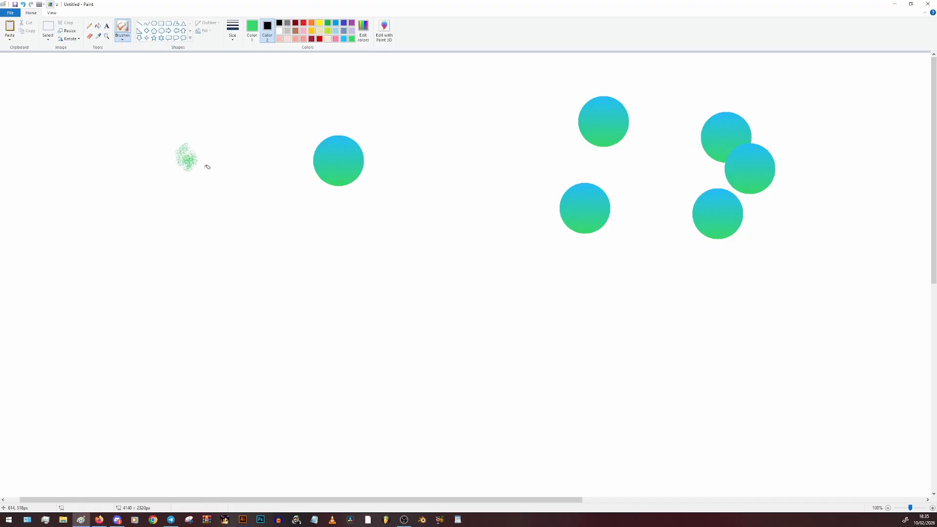
Step: Set Color 2 to white, select the speckled green patch and stamp overlapping copies of it into a denser patch
click(48, 28)
click(279, 31)
mouse_move(172, 136)
mouse_down()
mouse_move(203, 182)
mouse_move(67, 214)
mouse_move(144, 223)
mouse_move(163, 250)
mouse_move(119, 325)
mouse_move(155, 355)
mouse_move(230, 268)
mouse_move(229, 250)
mouse_move(285, 306)
mouse_up()
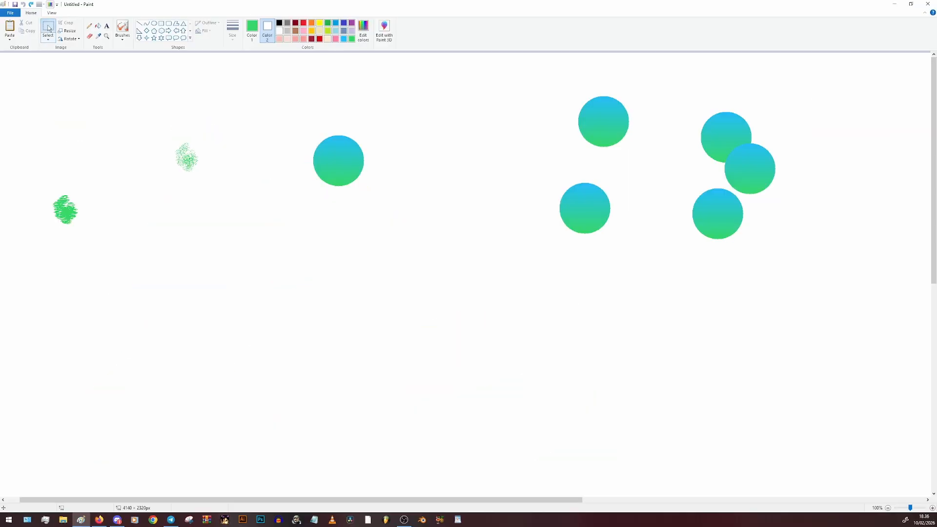
Step: Select the lone gradient circle apart from the cluster, smear it across the canvas as a winding tube, and undo the smear
click(49, 29)
drag(308, 129, 373, 195)
mouse_move(337, 170)
mouse_down()
mouse_move(423, 118)
mouse_move(392, 147)
mouse_move(413, 226)
mouse_move(471, 279)
mouse_move(458, 333)
mouse_move(349, 354)
mouse_move(202, 216)
mouse_move(196, 352)
mouse_move(334, 281)
mouse_move(480, 293)
mouse_move(442, 395)
mouse_move(254, 440)
mouse_move(450, 454)
mouse_move(722, 431)
mouse_move(618, 343)
mouse_move(604, 366)
mouse_up()
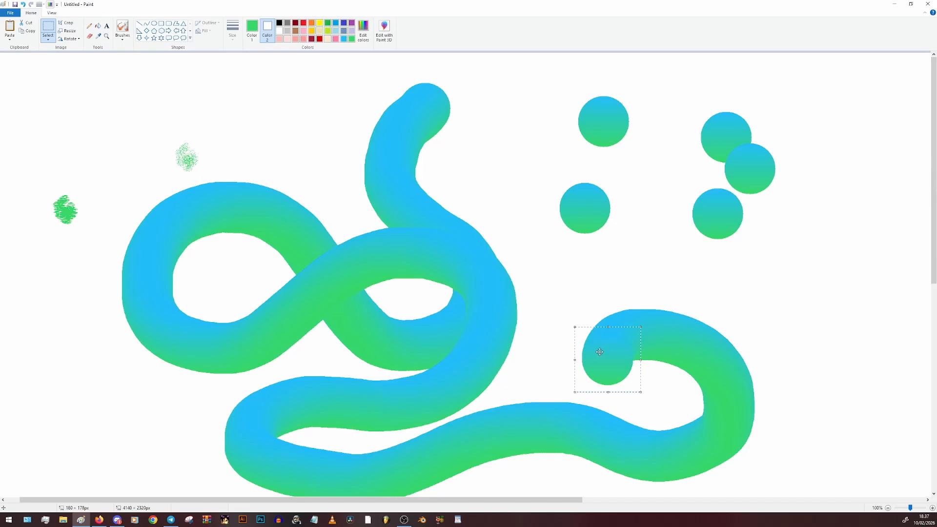
key(ctrl+z)
key(ctrl+z)
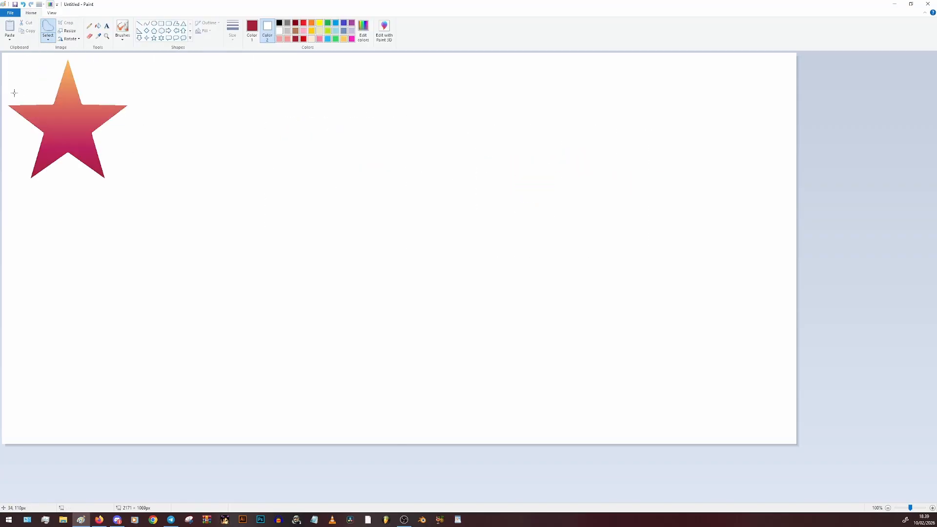
Step: Free-form select the gradient star, reposition it at about half size and smear it across the canvas as a winding ribbon
drag(14, 93, 5, 101)
drag(68, 134, 332, 197)
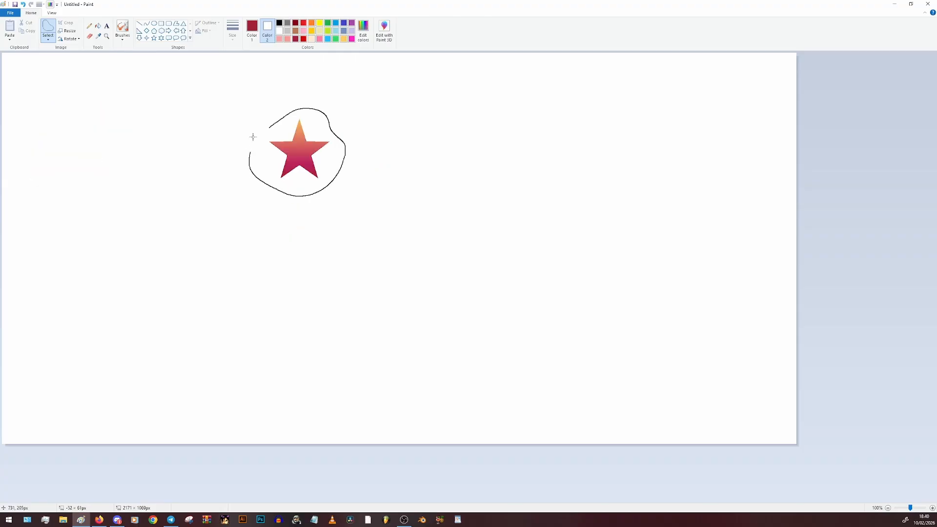
mouse_move(251, 138)
mouse_down()
mouse_move(299, 151)
mouse_move(285, 182)
mouse_move(319, 227)
mouse_move(412, 217)
mouse_move(488, 241)
mouse_move(486, 286)
mouse_move(457, 308)
mouse_move(416, 308)
mouse_move(394, 284)
mouse_move(396, 250)
mouse_move(440, 226)
mouse_move(550, 266)
mouse_move(629, 257)
mouse_move(647, 212)
mouse_move(616, 171)
mouse_move(571, 157)
mouse_move(524, 170)
mouse_move(511, 196)
mouse_move(516, 226)
mouse_move(568, 280)
mouse_move(570, 314)
mouse_move(543, 340)
mouse_move(474, 357)
mouse_move(361, 343)
mouse_move(289, 265)
mouse_move(294, 169)
mouse_move(355, 147)
mouse_move(400, 179)
mouse_move(402, 244)
mouse_move(347, 285)
mouse_move(258, 270)
mouse_move(168, 300)
mouse_move(172, 360)
mouse_move(220, 378)
mouse_move(261, 365)
mouse_move(289, 320)
mouse_move(292, 273)
mouse_move(276, 240)
mouse_move(220, 203)
mouse_move(182, 199)
mouse_move(147, 210)
mouse_move(96, 259)
mouse_up()
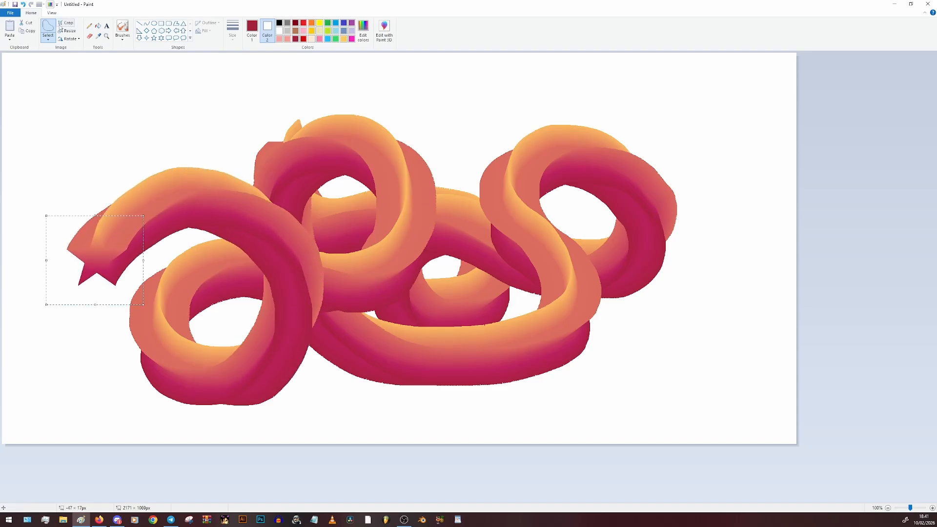
drag(734, 69, 42, 435)
drag(42, 435, 48, 431)
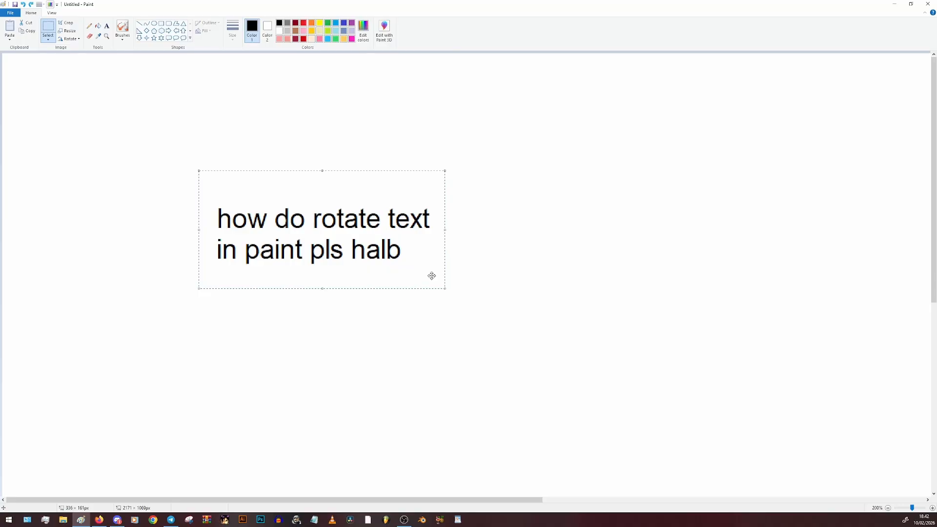
Step: Skew the selected text "how do rotate text in paint pls halb" vertically by 15 degrees
key(ctrl+w)
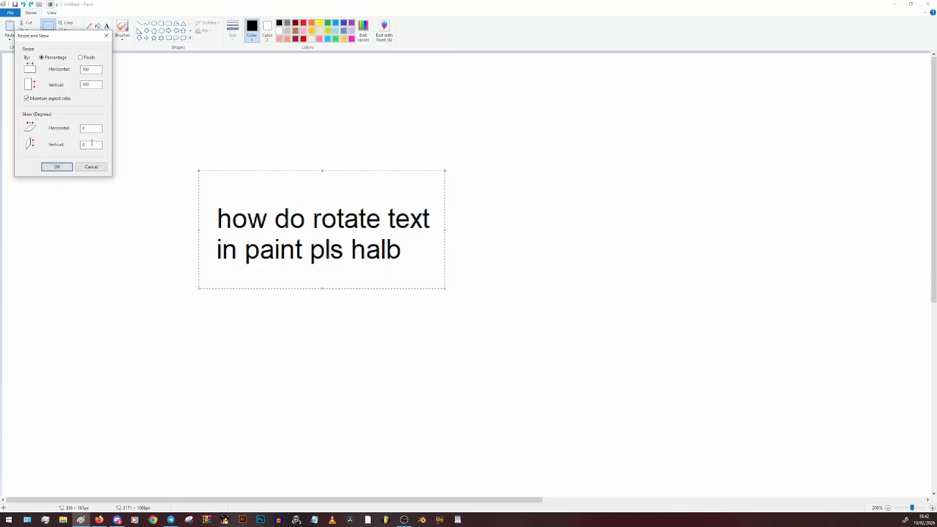
text(15)
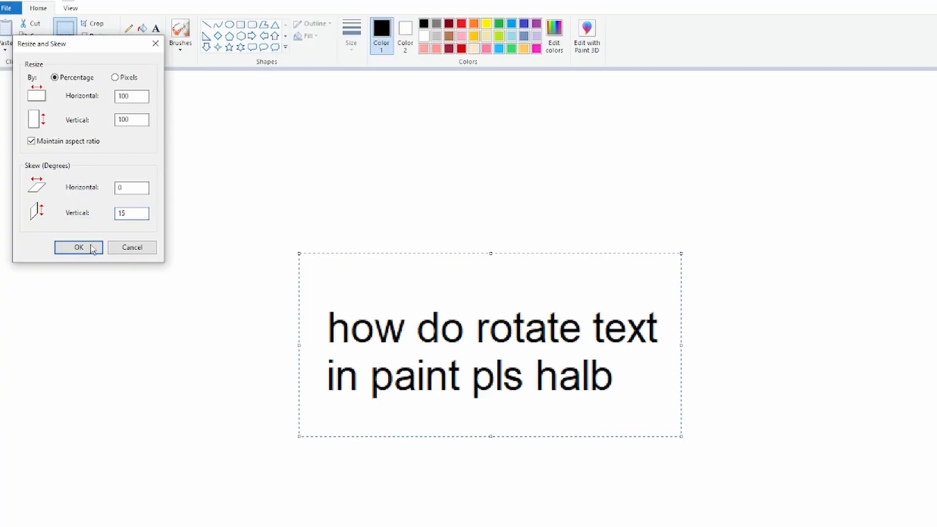
click(57, 167)
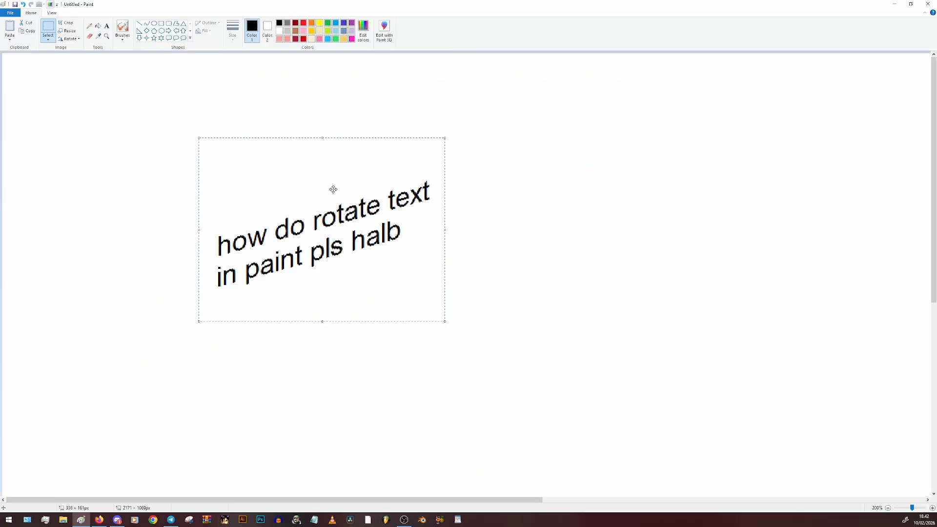
Step: Flip the slanted text horizontally and skew it horizontally by 20 degrees
right_click(343, 203)
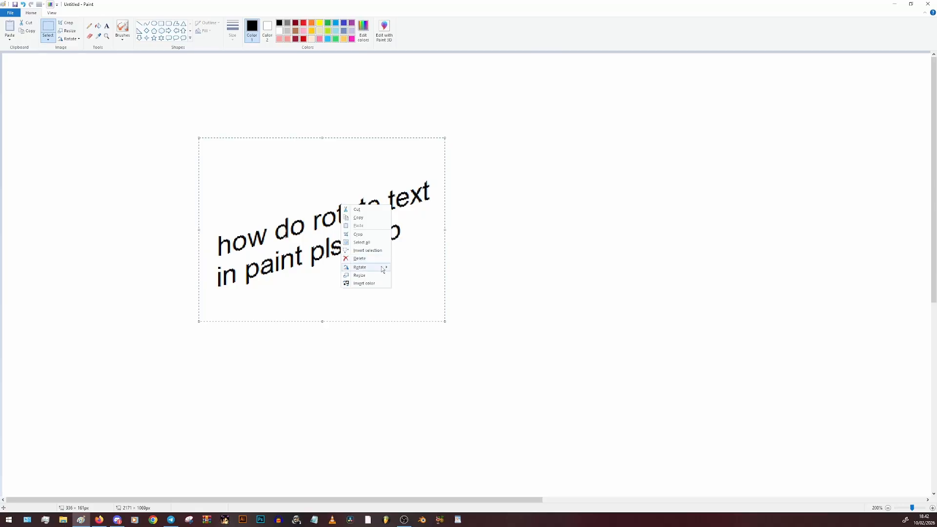
mouse_move(382, 267)
click(409, 302)
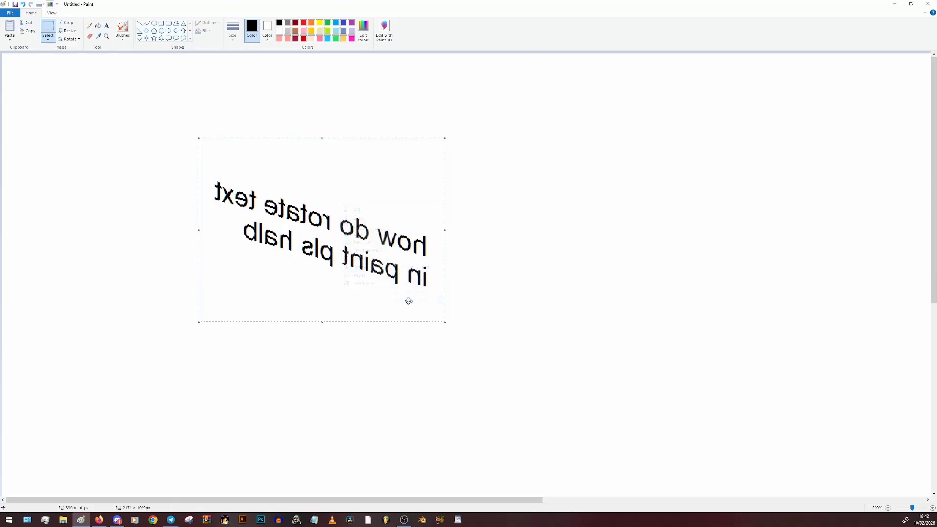
click(67, 30)
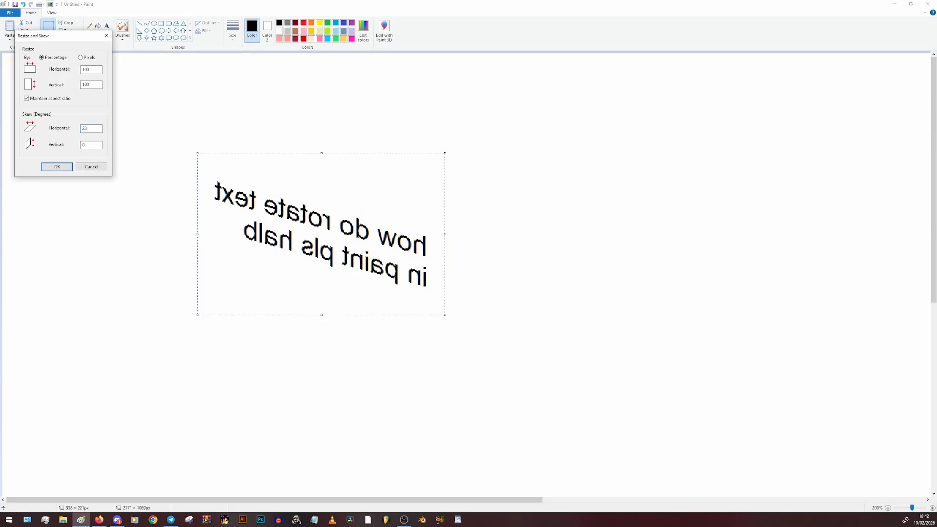
click(52, 168)
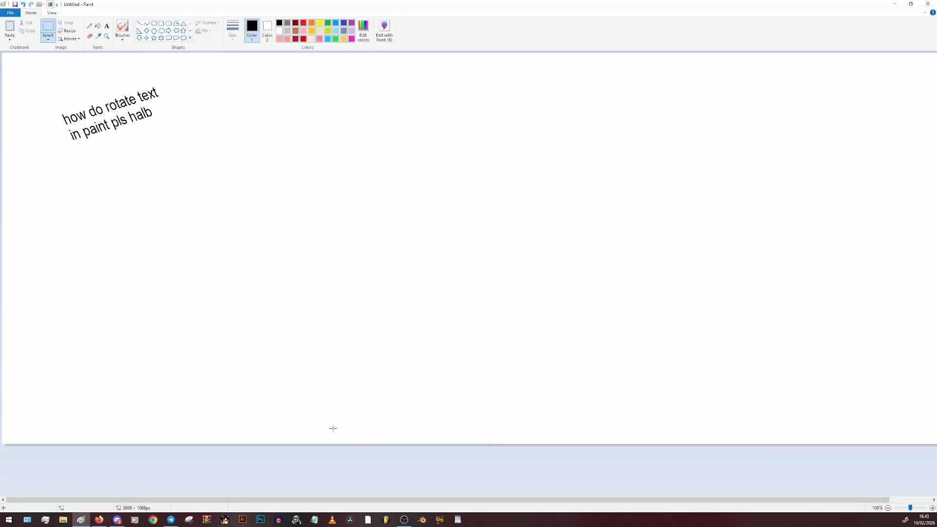
Step: Add the text "rotate" in Arial at size 272 near the middle of the canvas
click(107, 26)
click(302, 194)
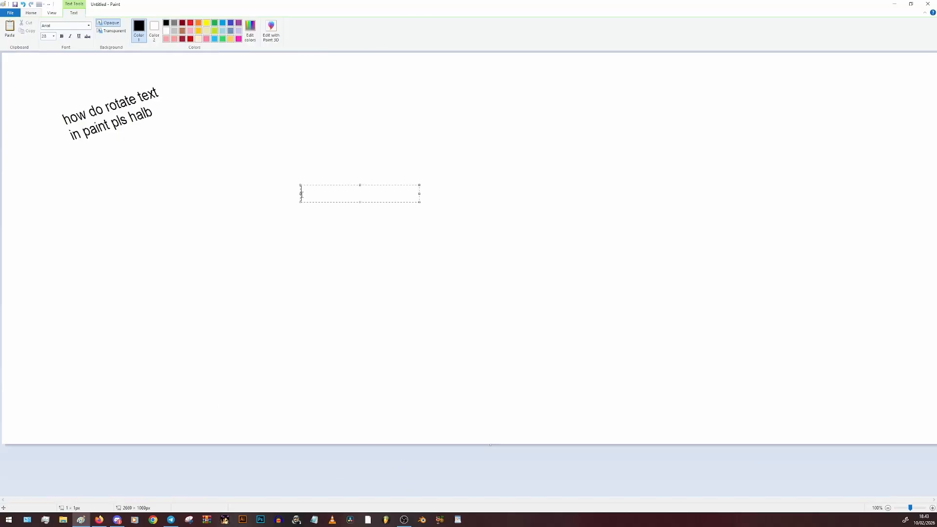
click(53, 36)
click(47, 138)
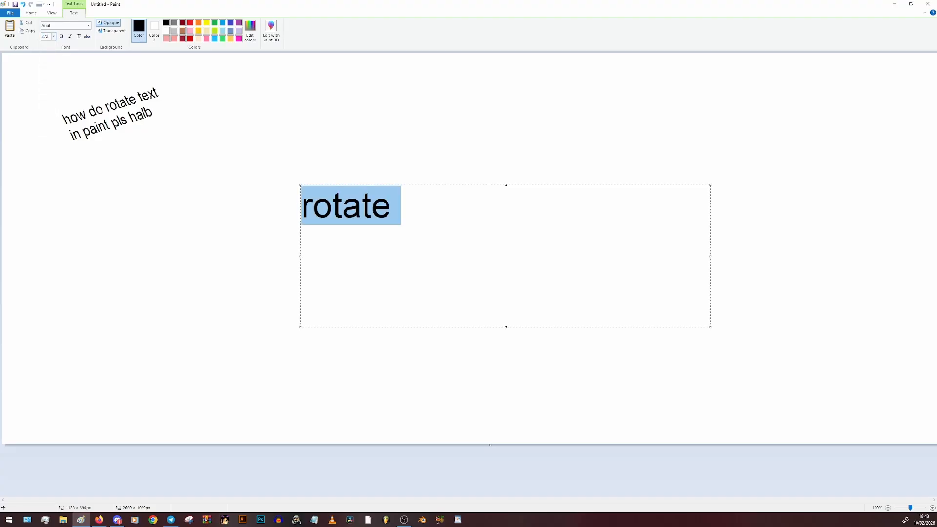
key(Return)
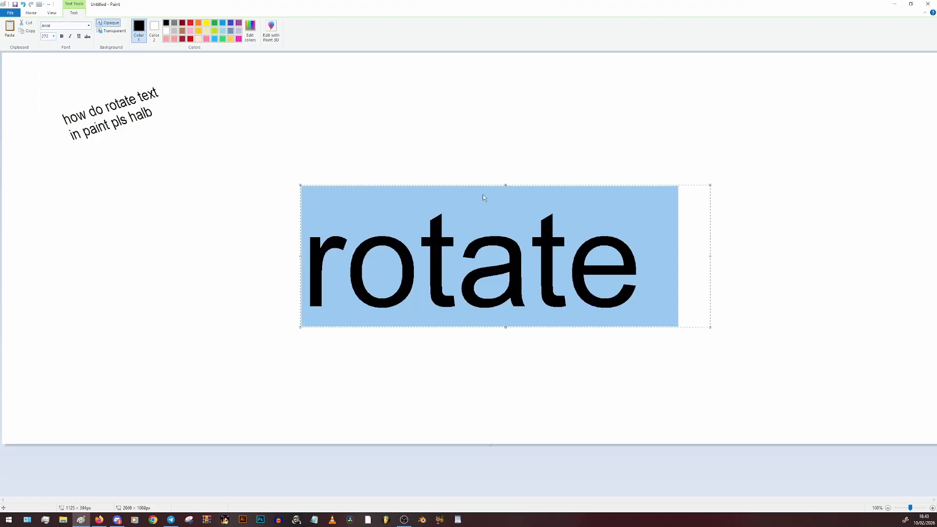
click(540, 140)
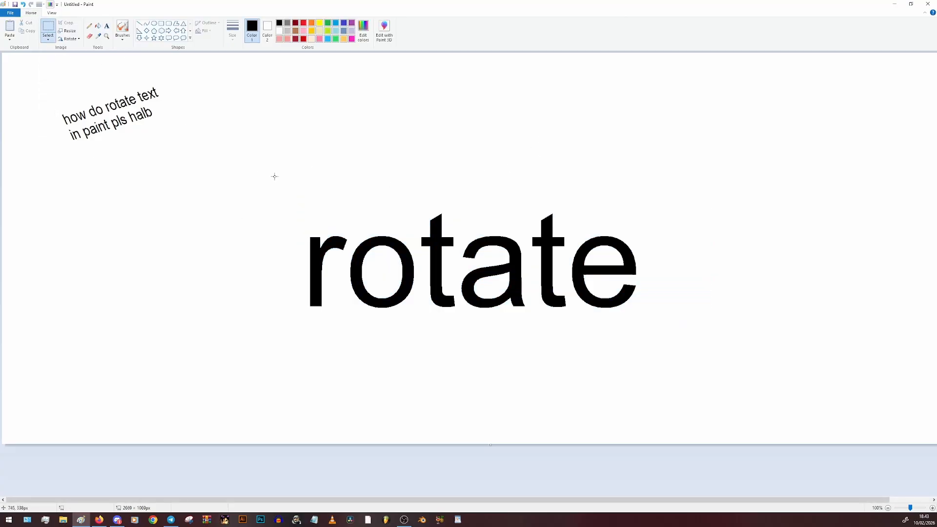
Step: Select the large word "rotate" with a rectangular selection and skew it vertically by 15 degrees
drag(275, 176, 668, 358)
click(48, 41)
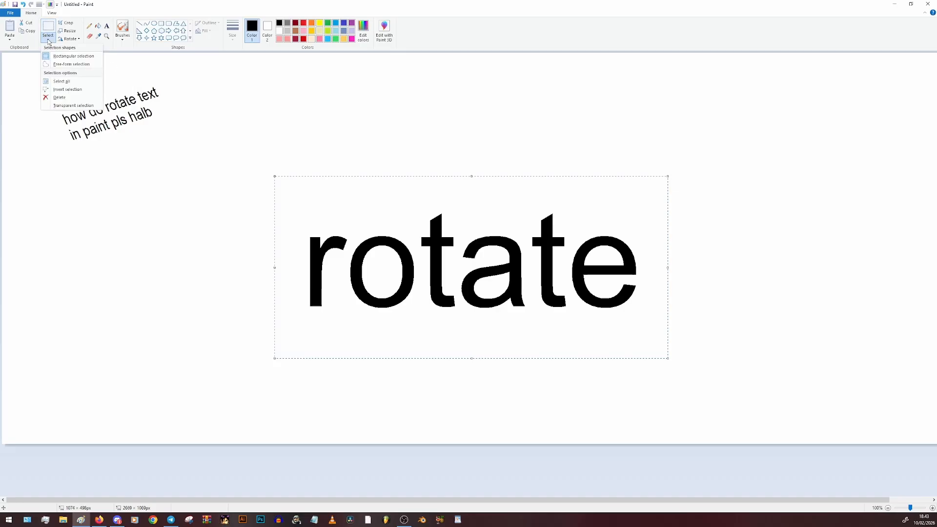
key(ctrl+w)
click(106, 34)
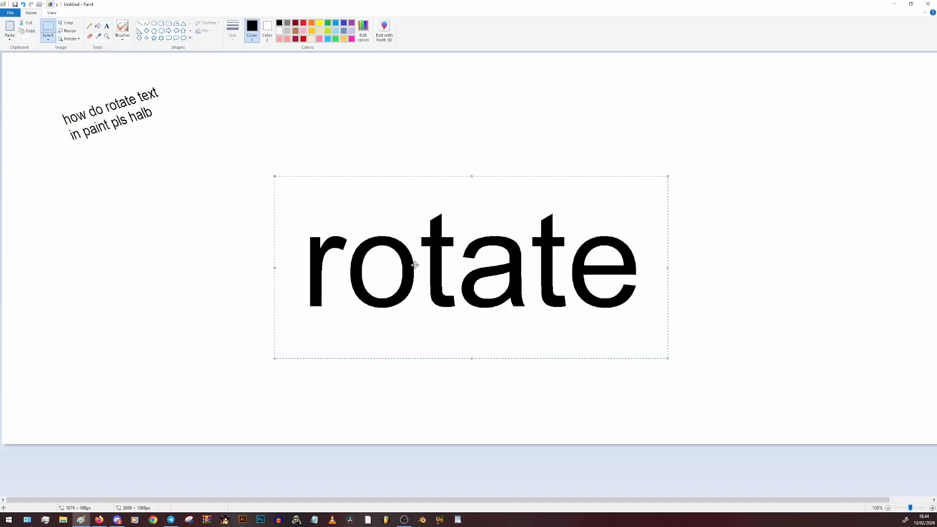
right_click(414, 265)
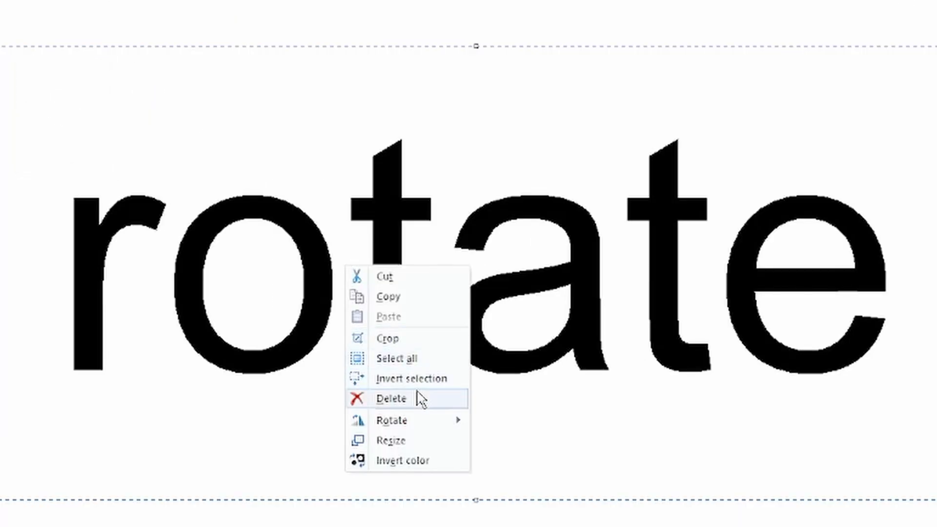
click(397, 461)
right_click(440, 286)
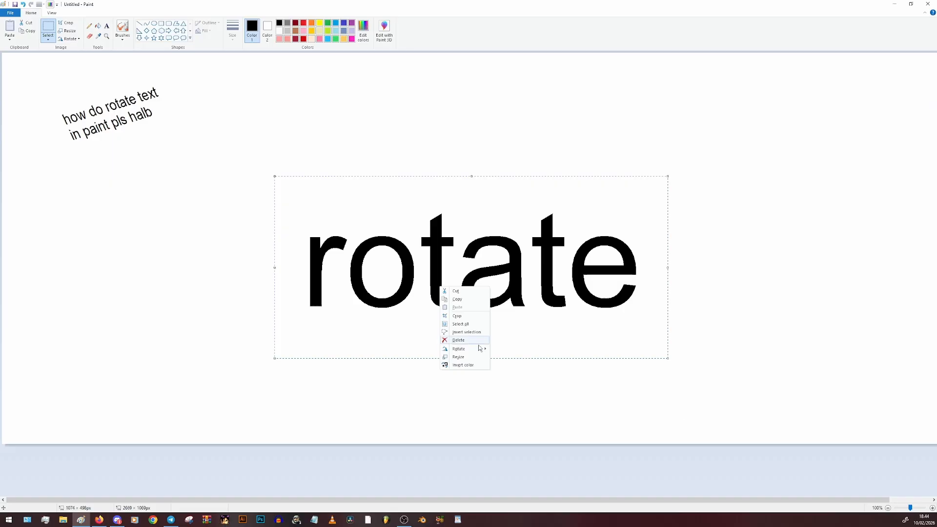
mouse_move(482, 350)
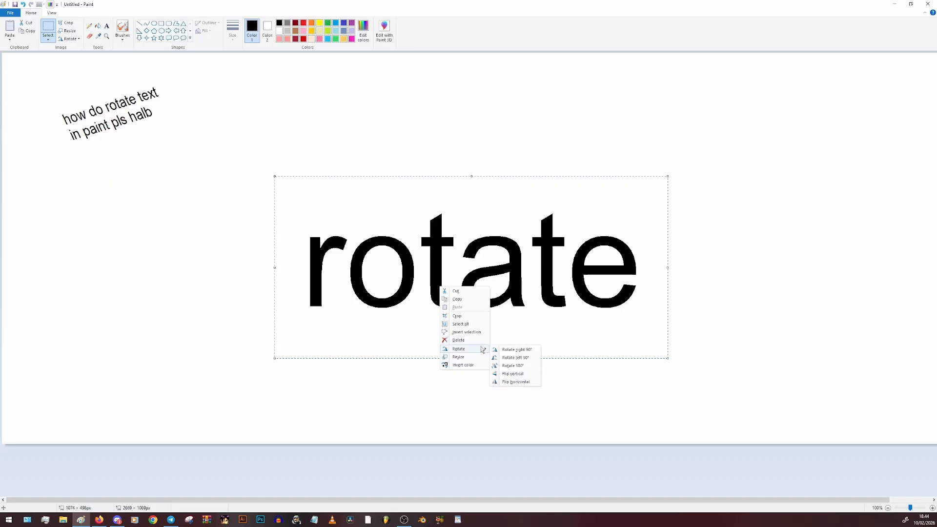
click(481, 357)
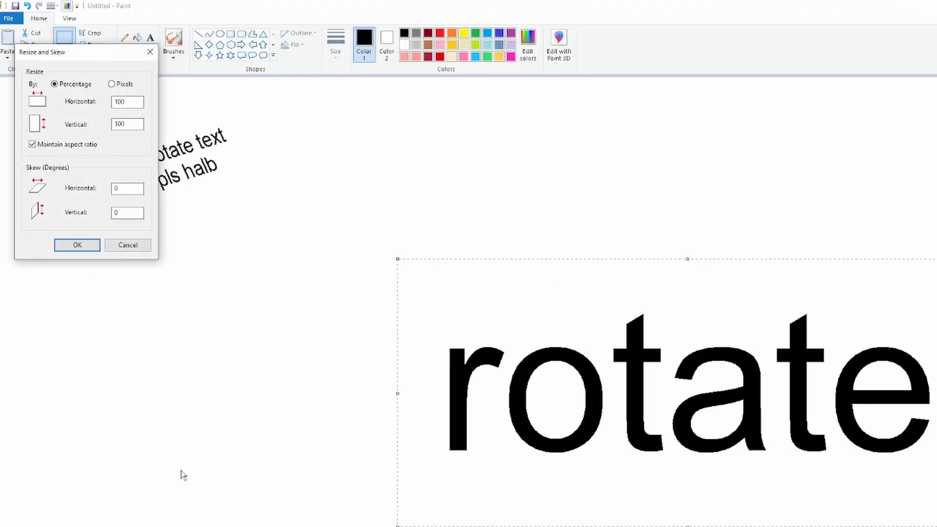
drag(126, 211, 98, 210)
text(15)
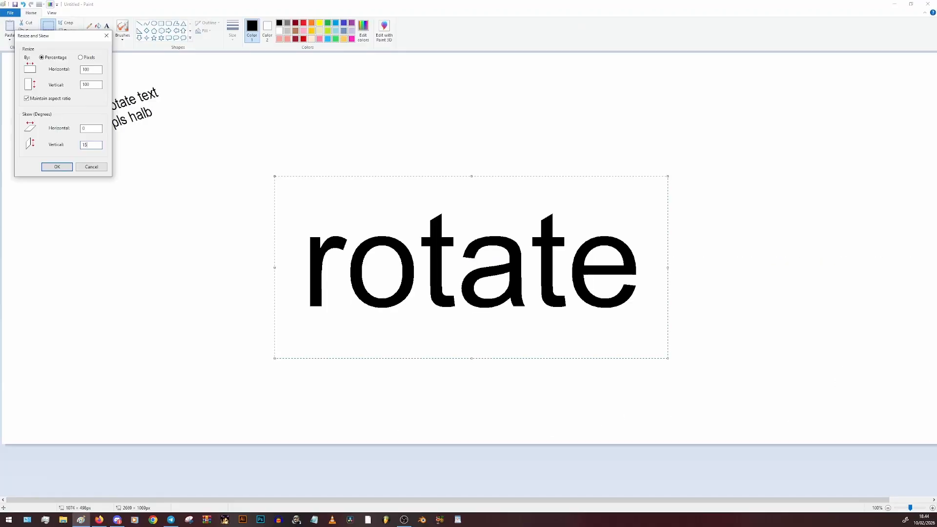
click(57, 167)
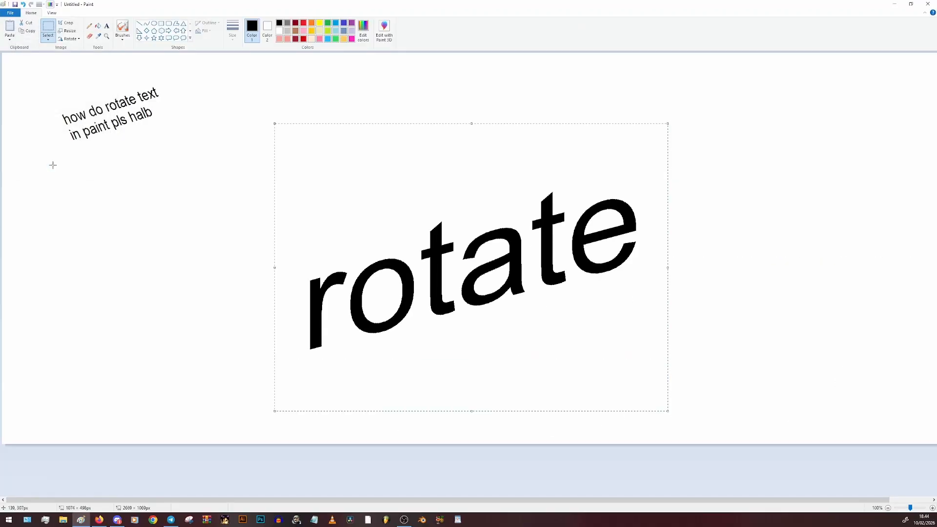
Step: Flip the slanted word "rotate" horizontally and skew it horizontally by 27 degrees
right_click(435, 271)
mouse_move(459, 335)
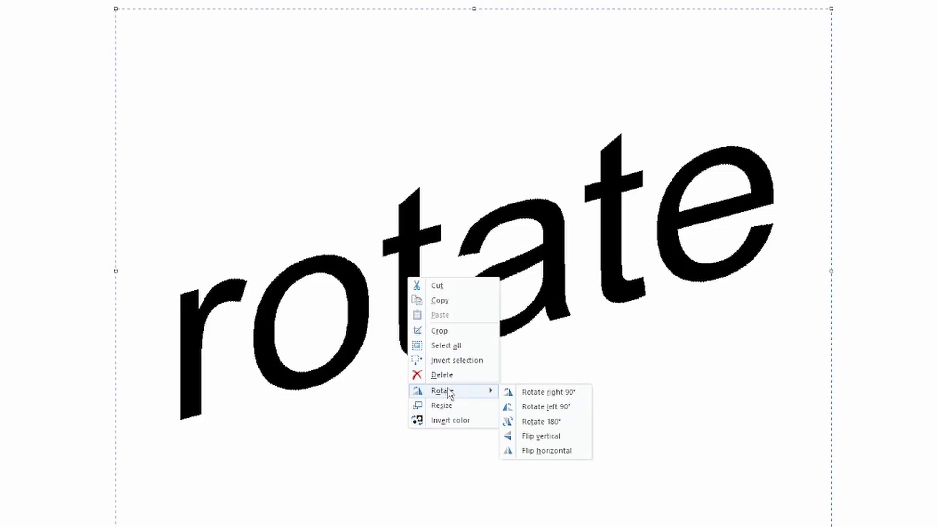
click(546, 450)
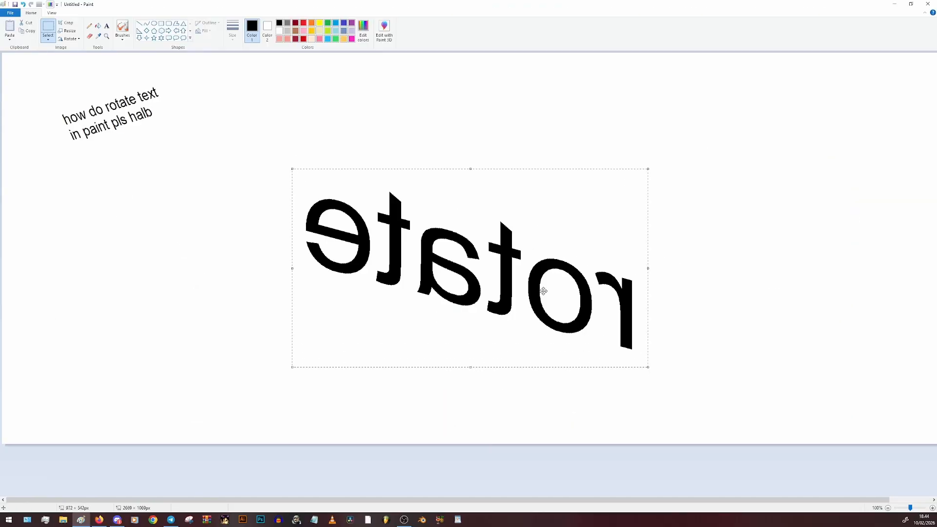
click(67, 31)
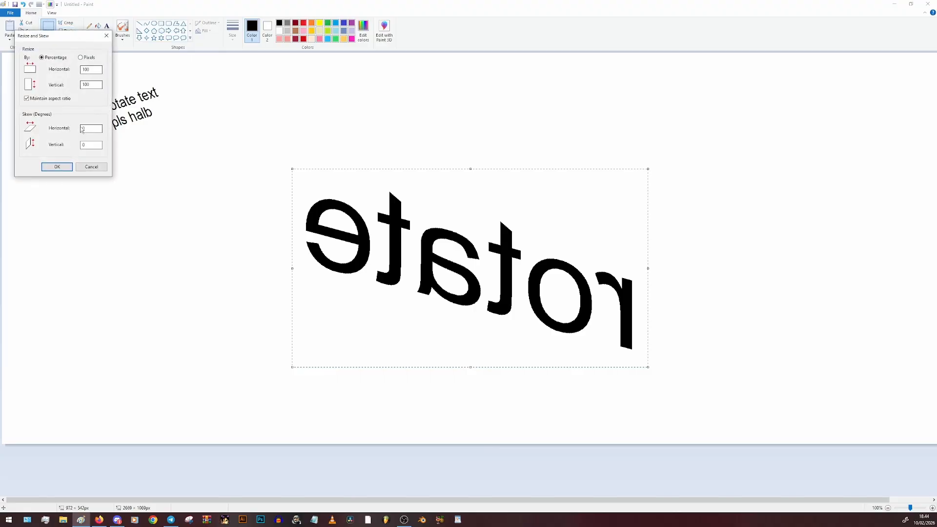
double_click(82, 130)
text(27)
click(62, 166)
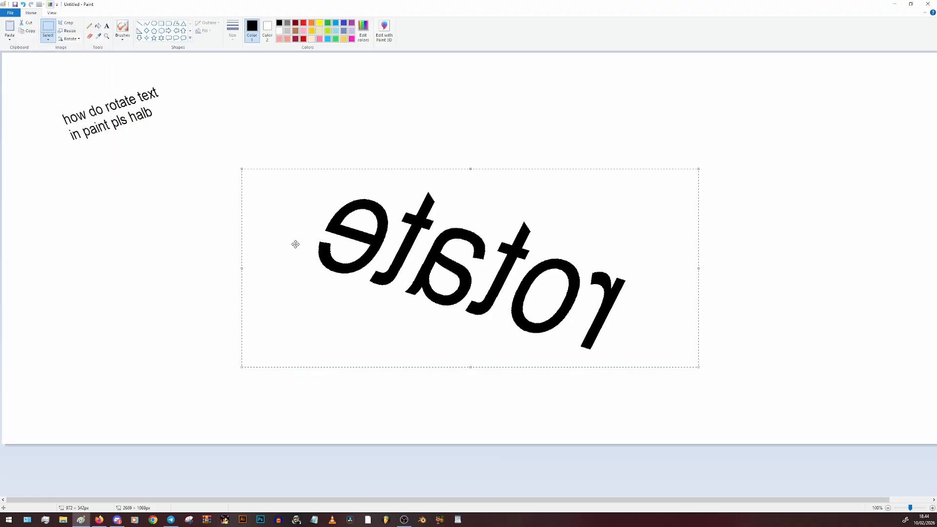
Step: Flip the skewed word "rotate" horizontally so it reads forwards, and deselect it
right_click(454, 246)
mouse_move(475, 313)
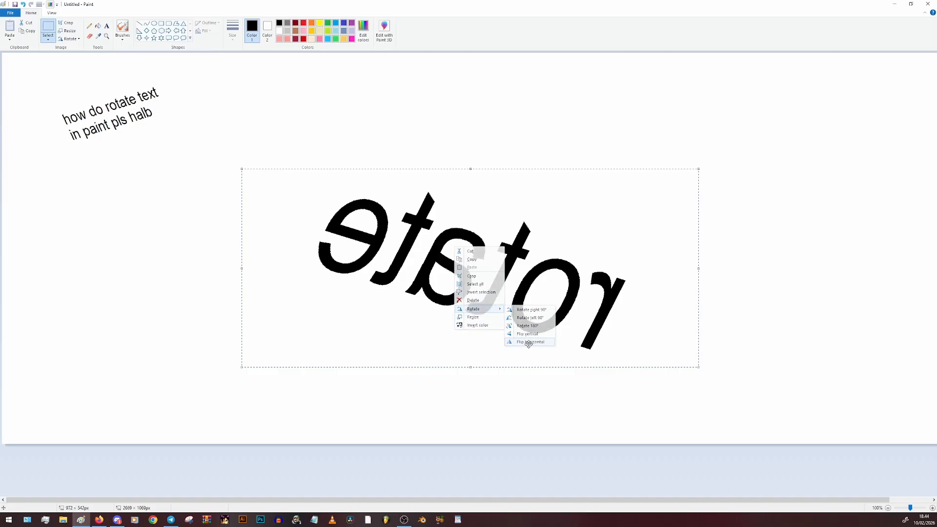
click(530, 336)
click(529, 150)
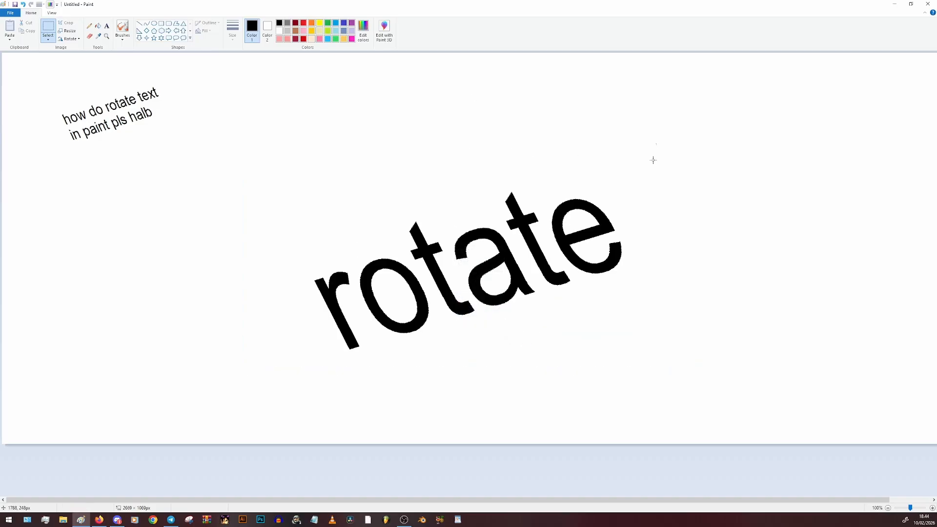
Step: Select the rotated word "rotate" with a rectangle and squeeze the selection horizontally to about 792 px wide
drag(657, 144, 276, 384)
drag(656, 264, 566, 269)
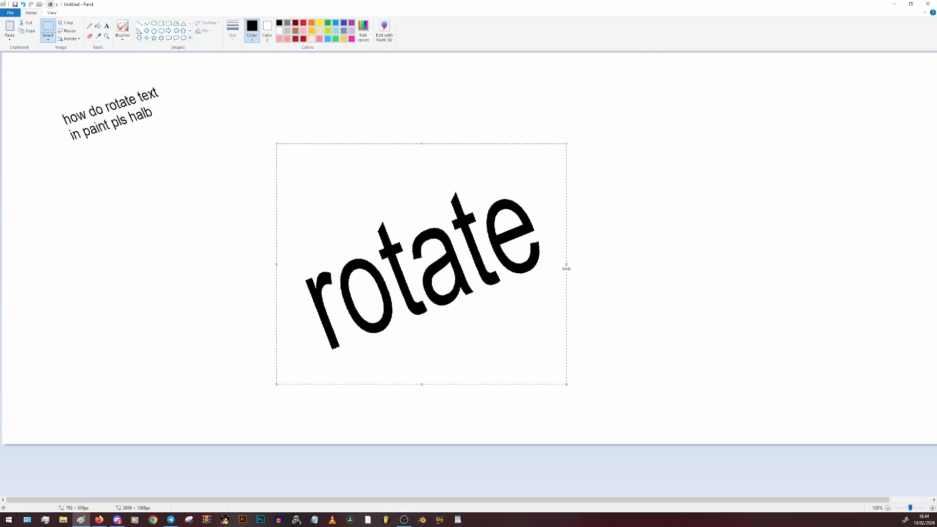
click(279, 290)
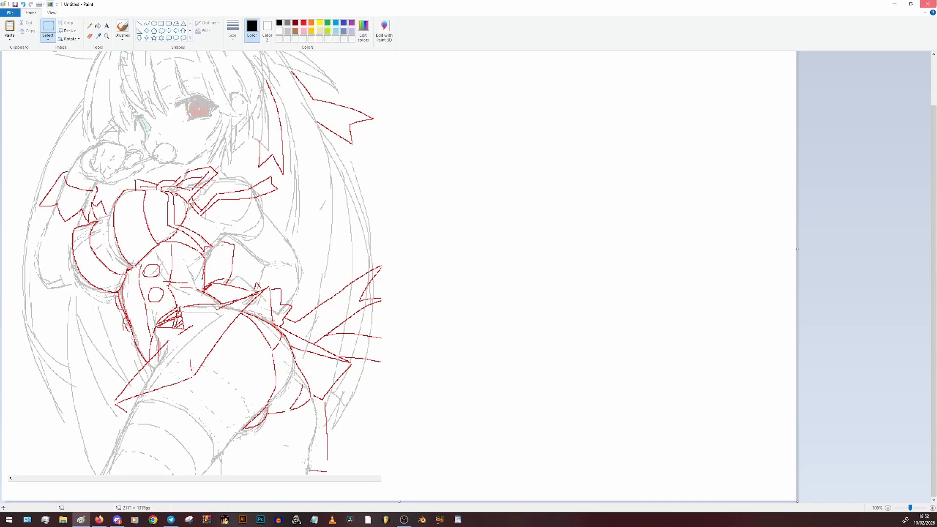
Step: Close the untitled drawing with the grey and red character sketch without saving the changes
click(928, 4)
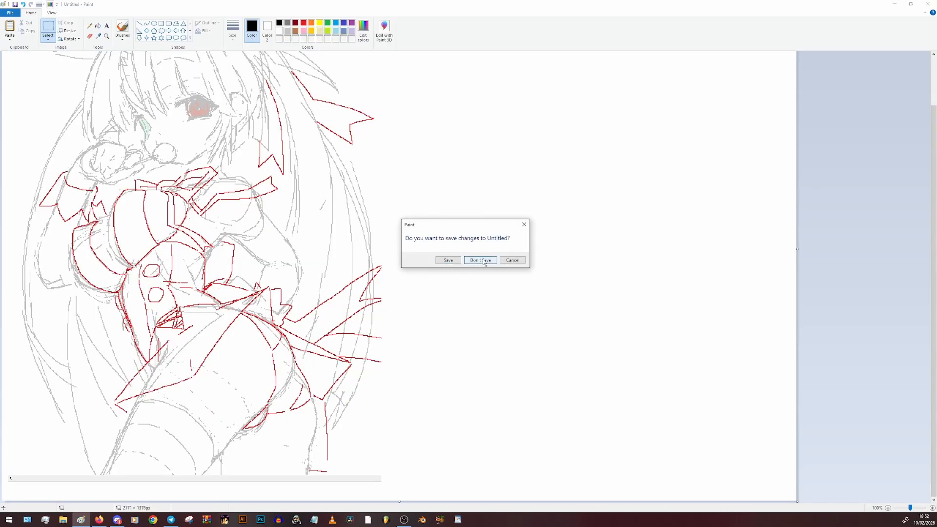
click(481, 260)
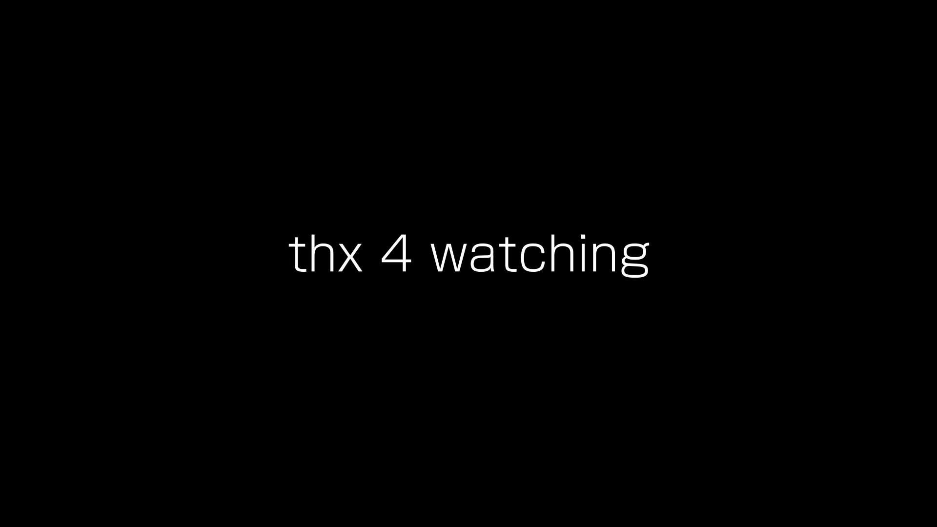